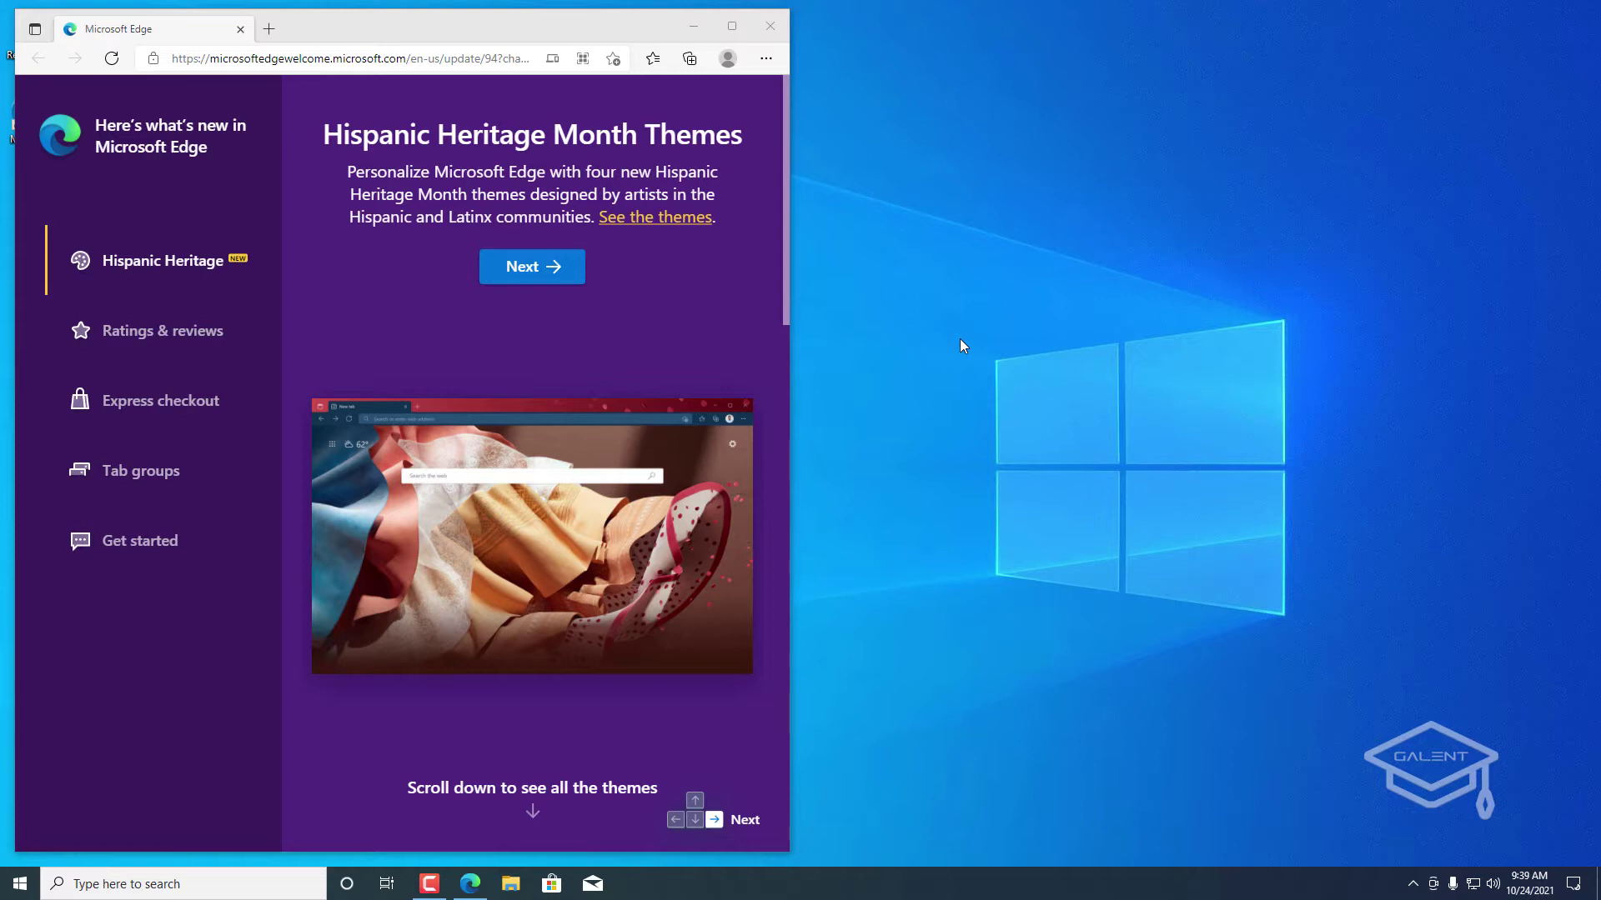
Step: Review the system notifications in the action center, and close it again
left_click(1572, 885)
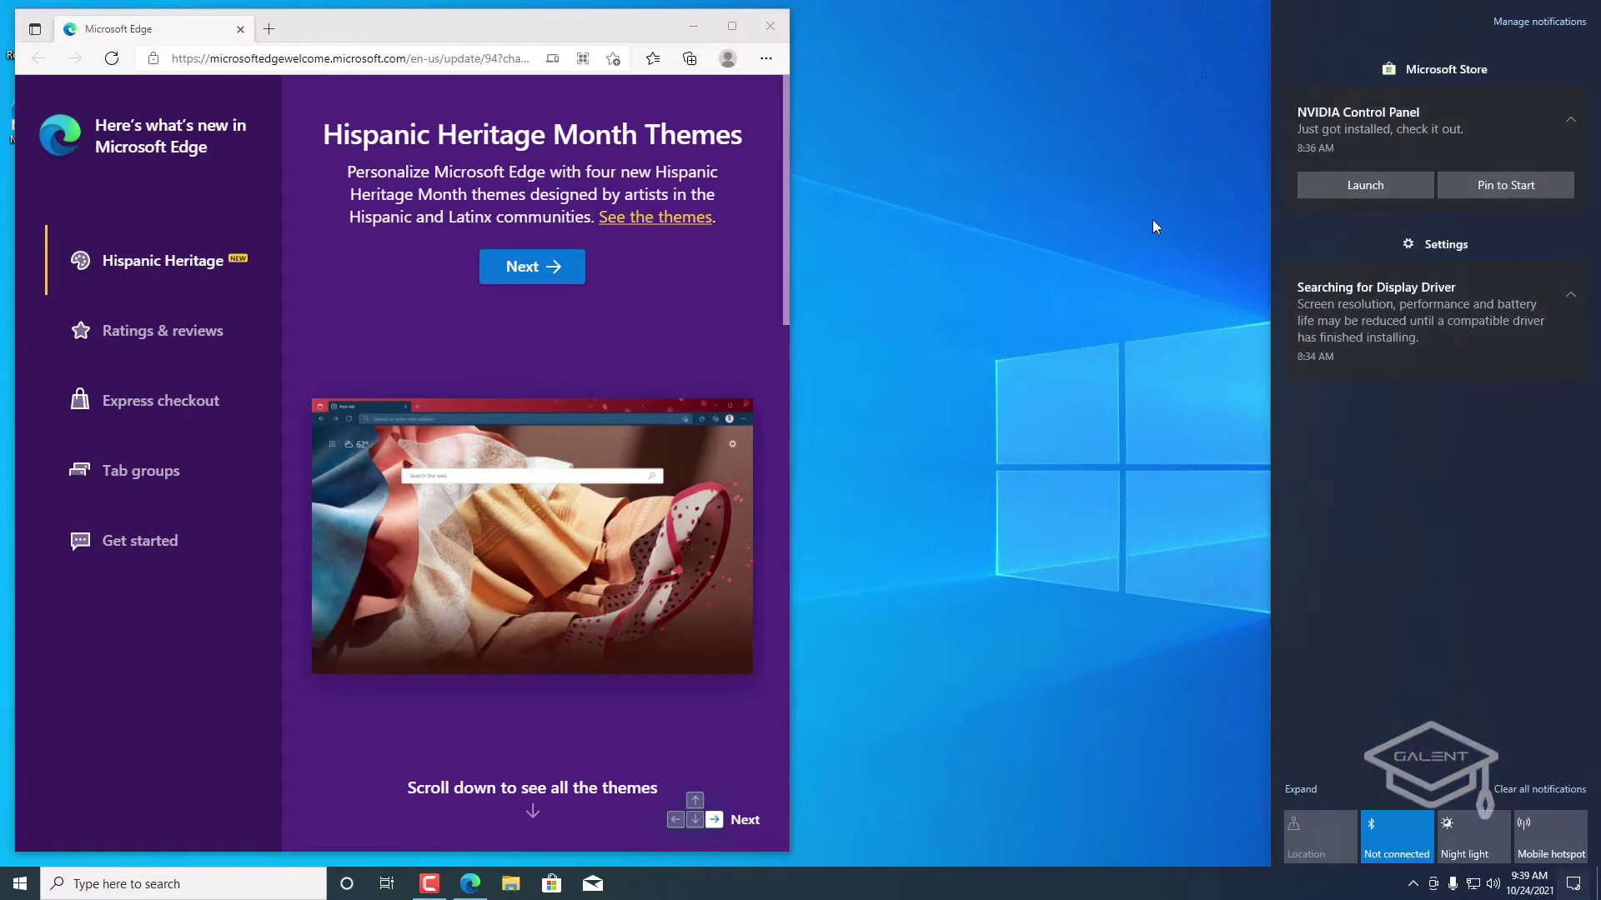
left_click(1176, 345)
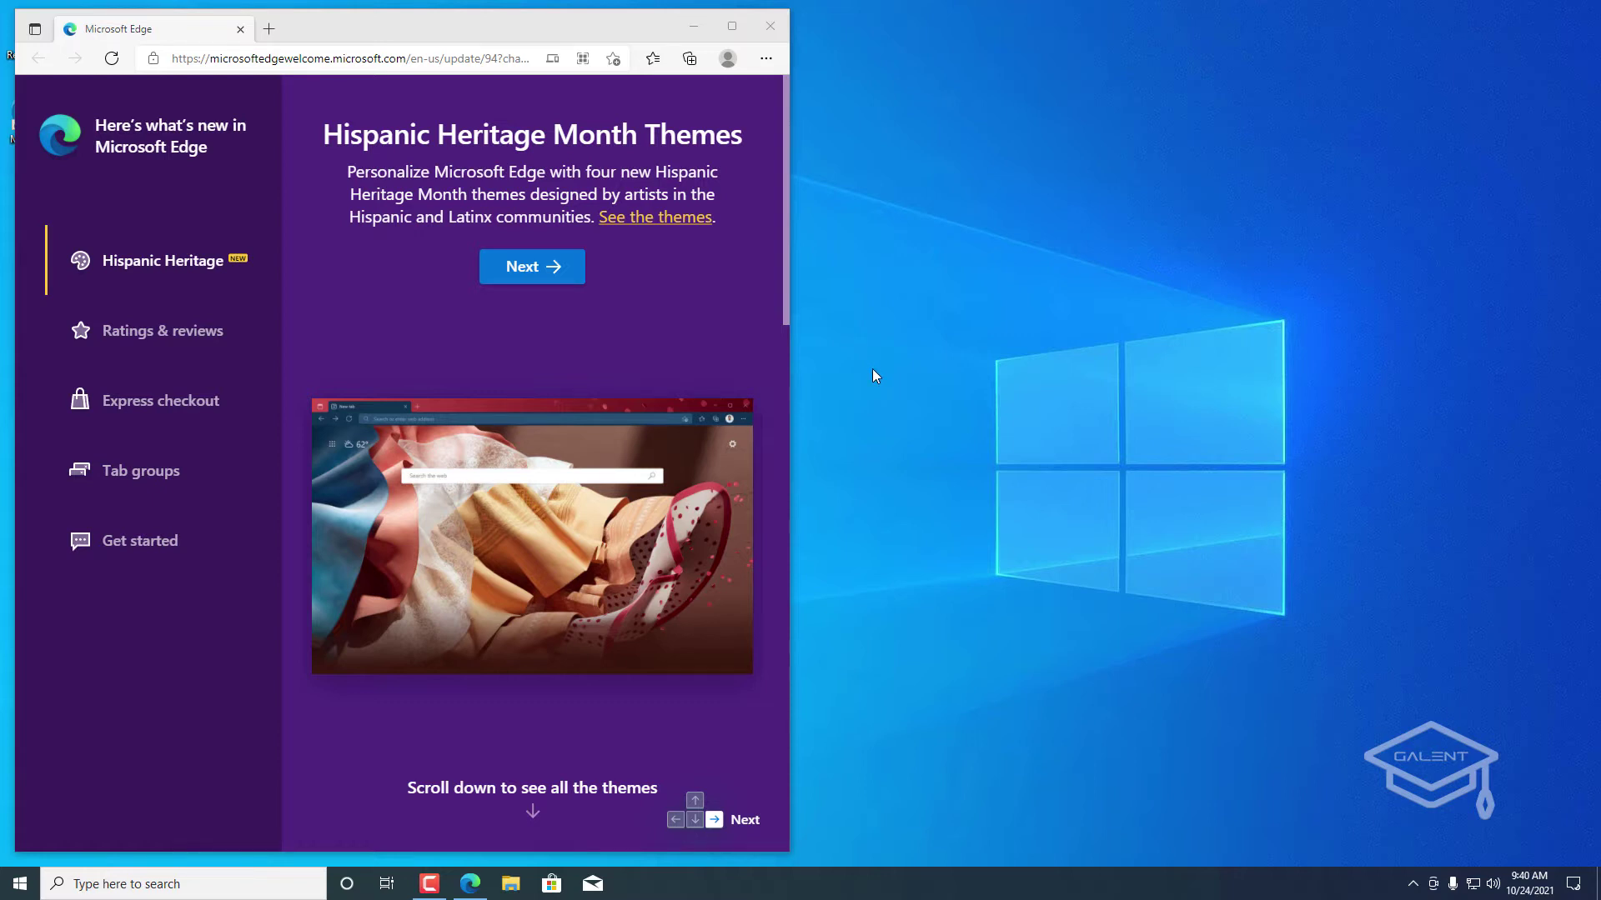
Step: Open the Update & Security settings and check Windows Update for available updates
left_click(18, 884)
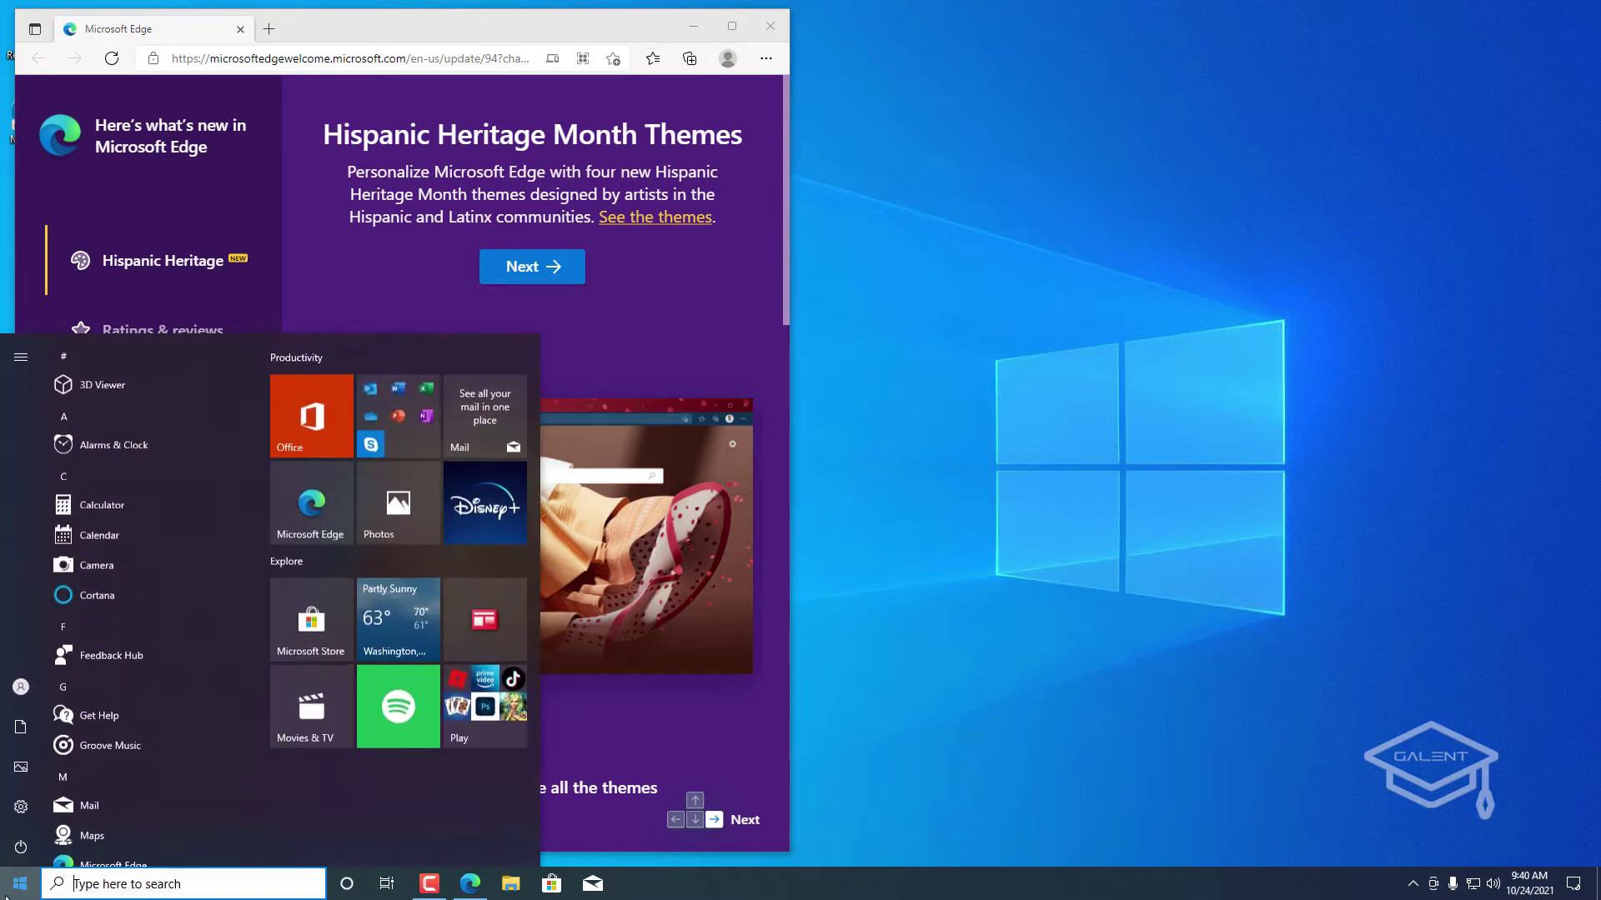
left_click(21, 806)
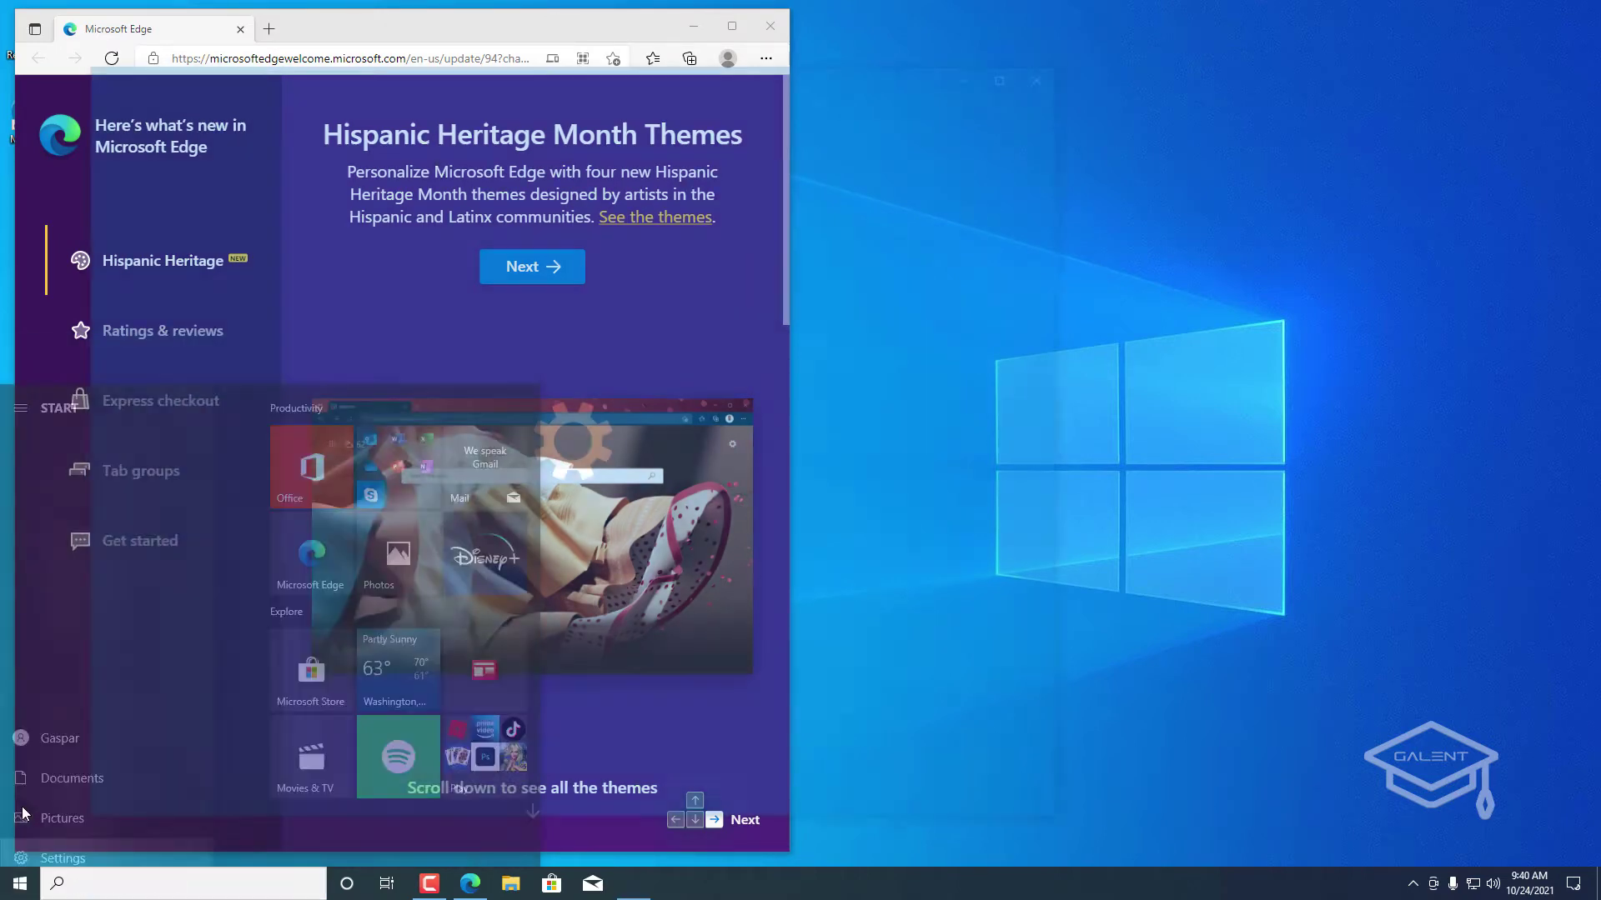
left_click(243, 606)
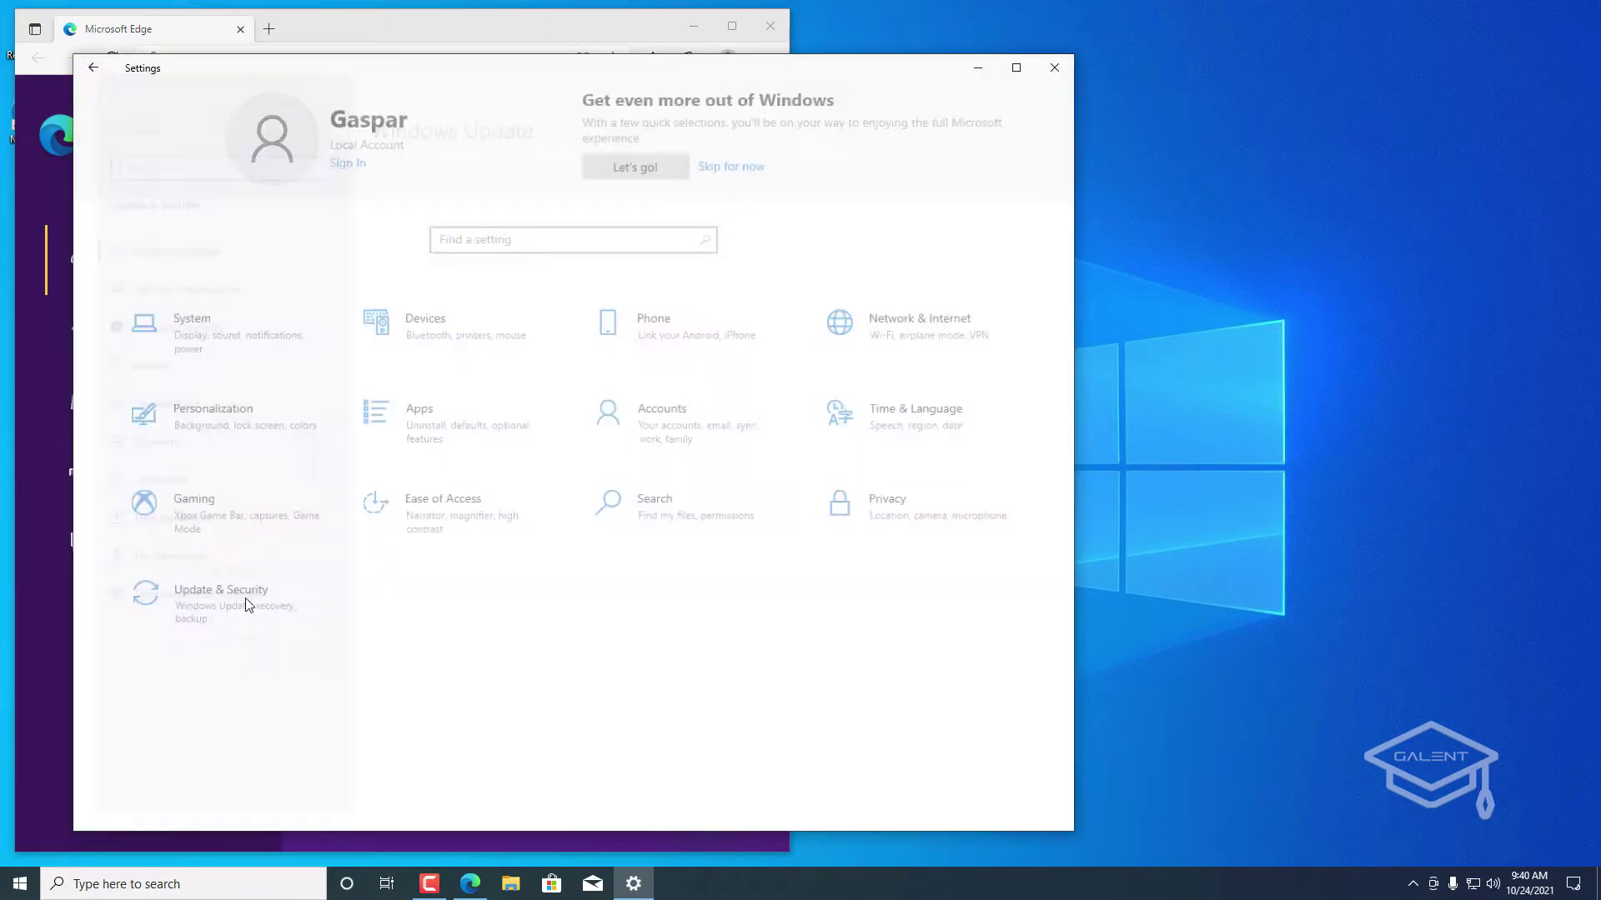
left_click(442, 212)
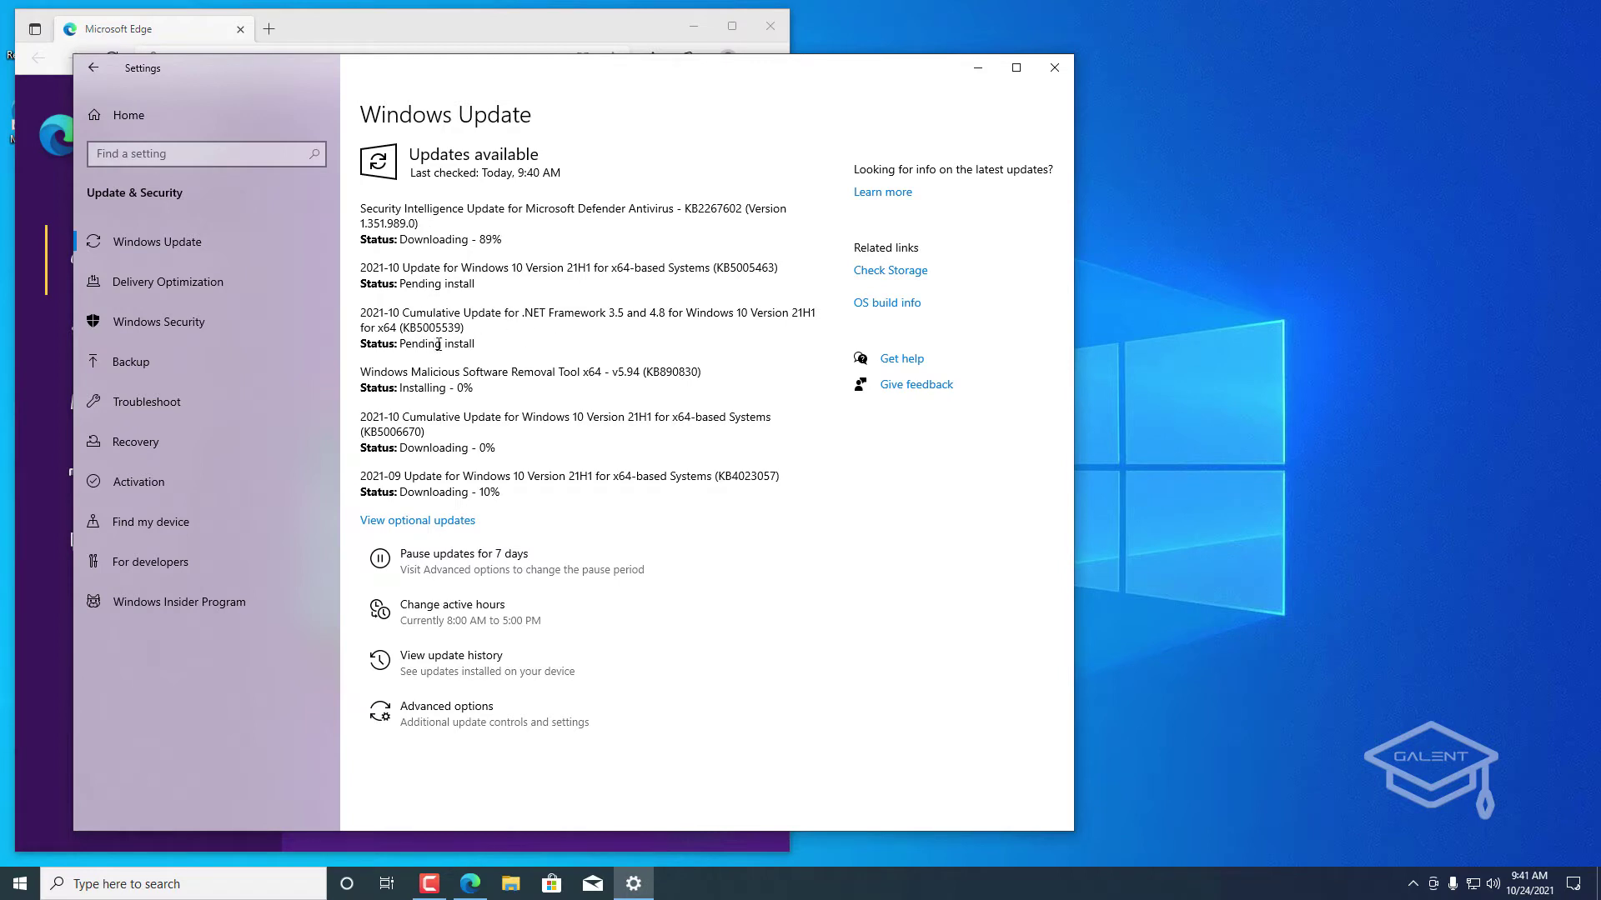
Step: Examine the optional driver updates that Windows Update offers
left_click(419, 521)
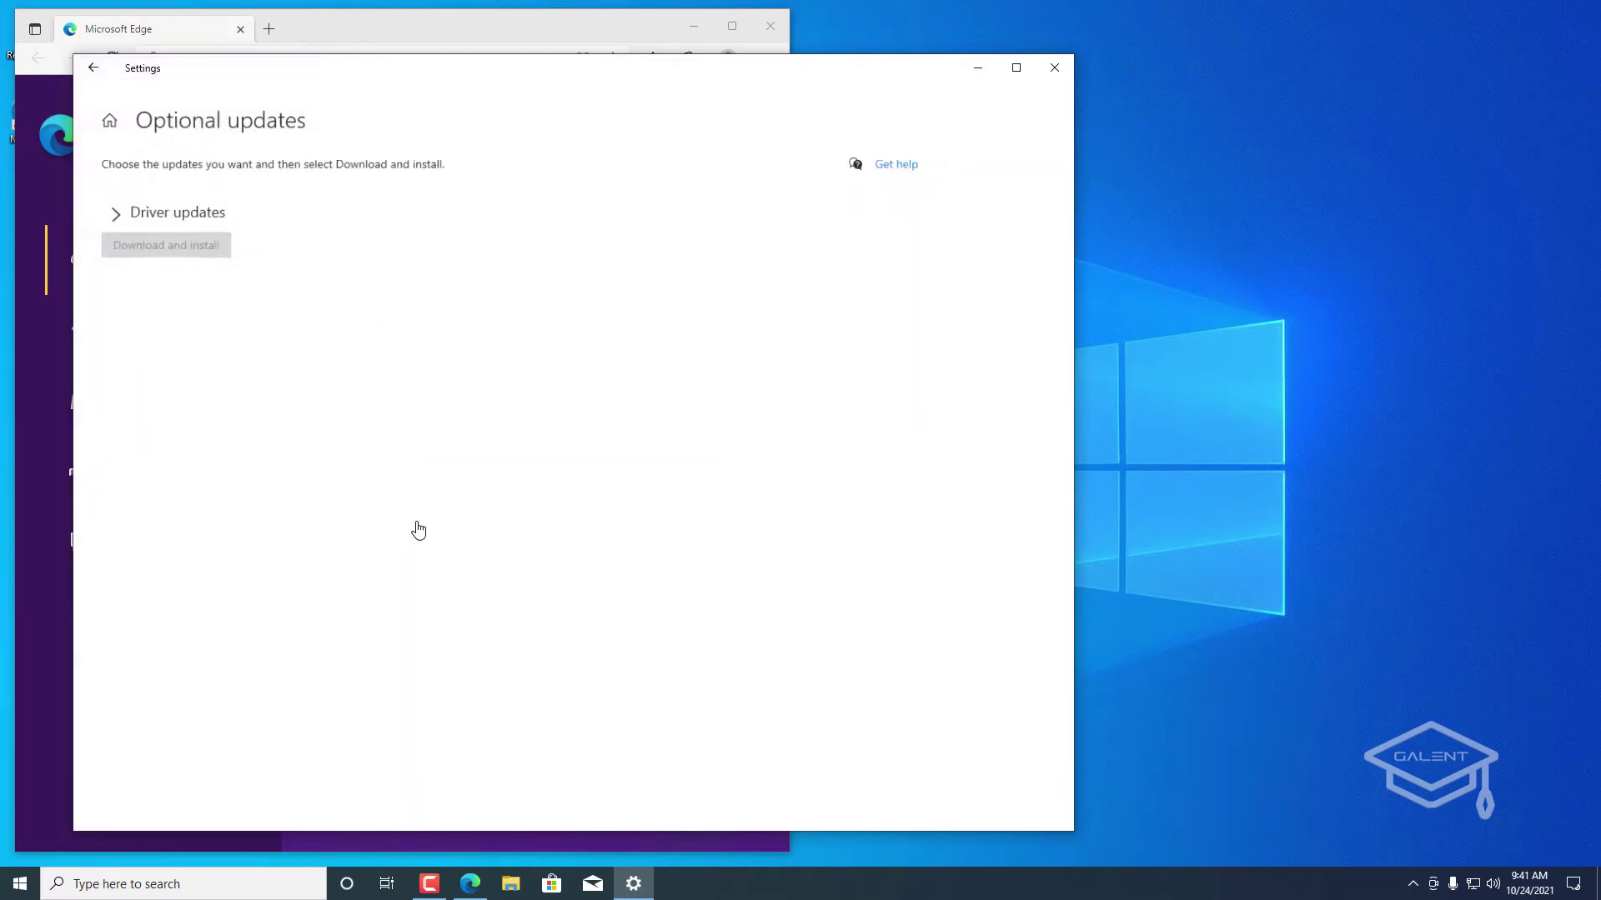
left_click(113, 209)
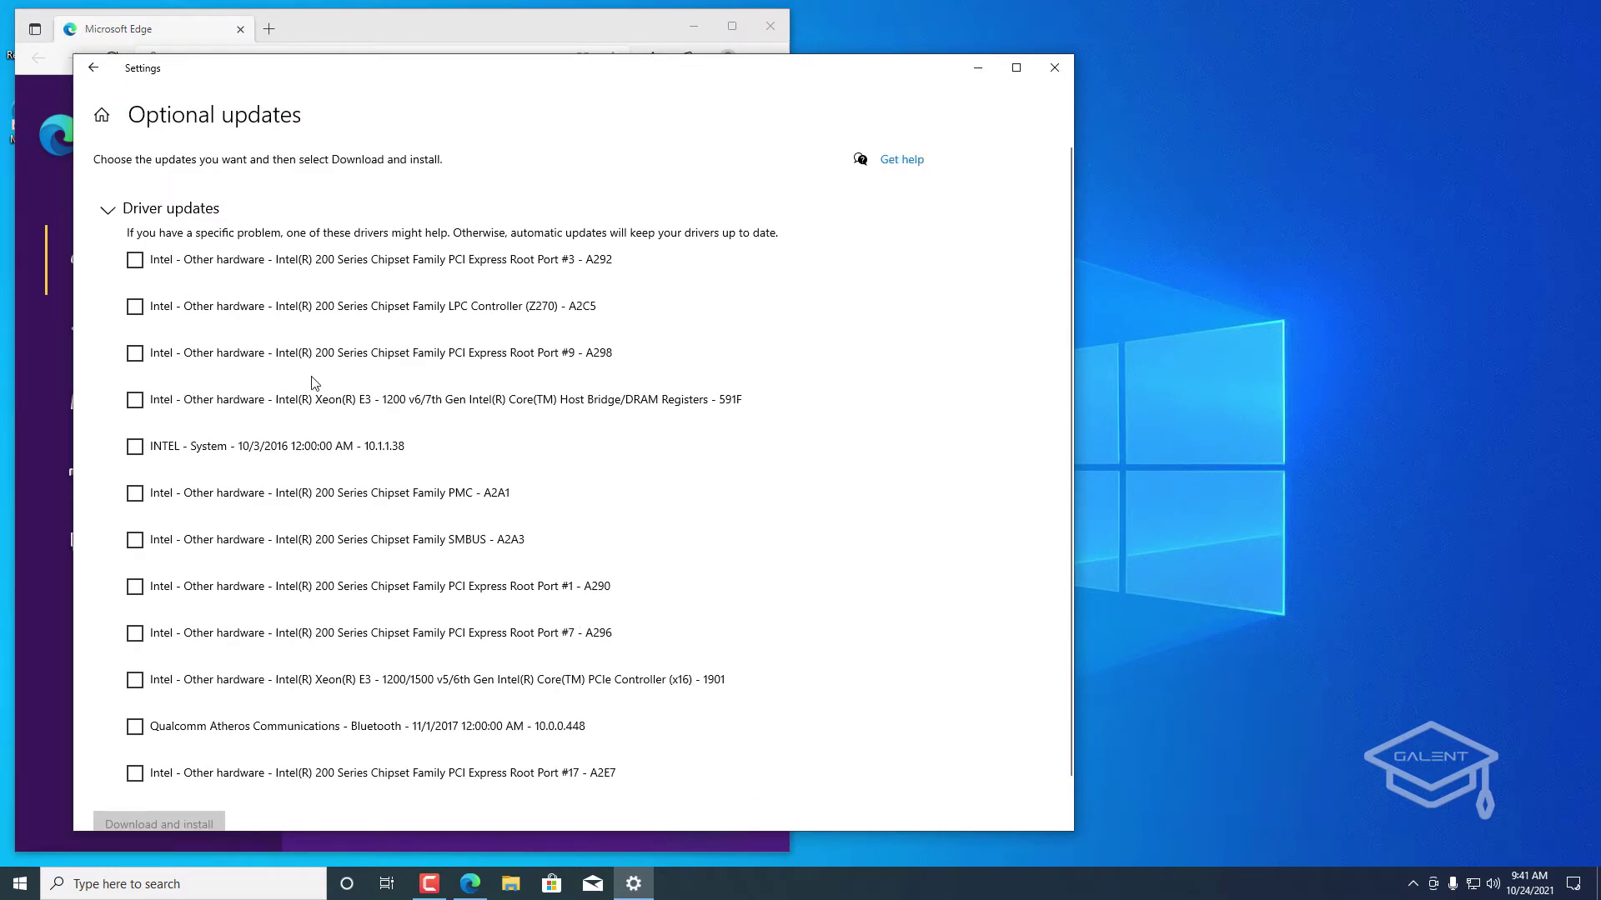
scroll(307, 388, "down", 1)
scroll(350, 366, "up", 1)
scroll(135, 359, "down", 1)
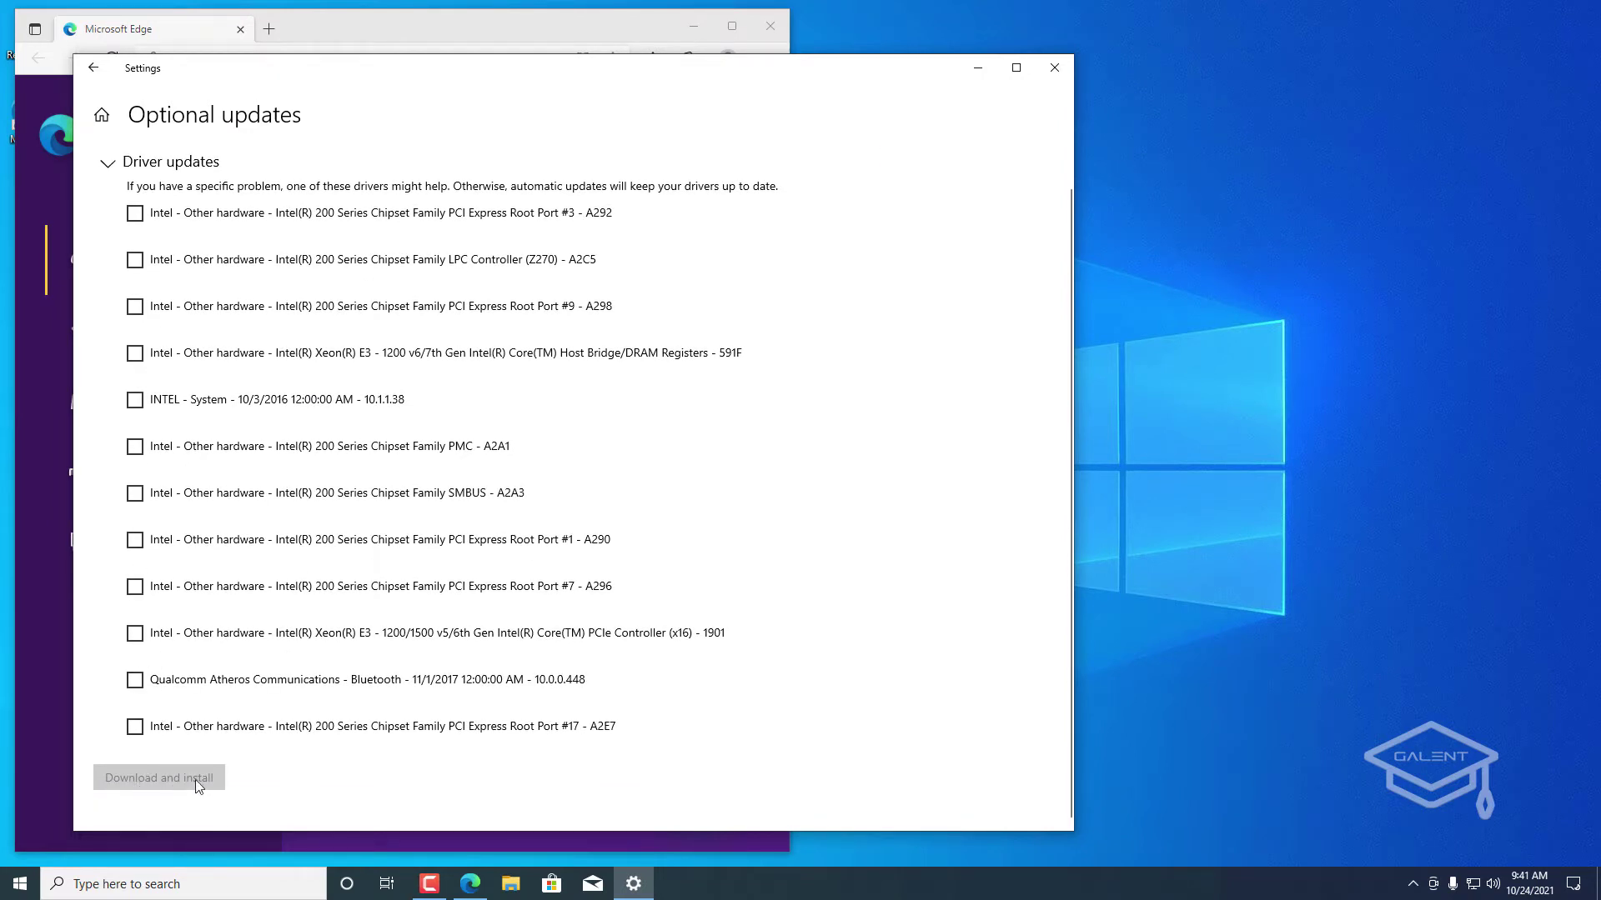
Step: Return to the Windows Update page and restart the computer to finish installing the pending updates
left_click(93, 68)
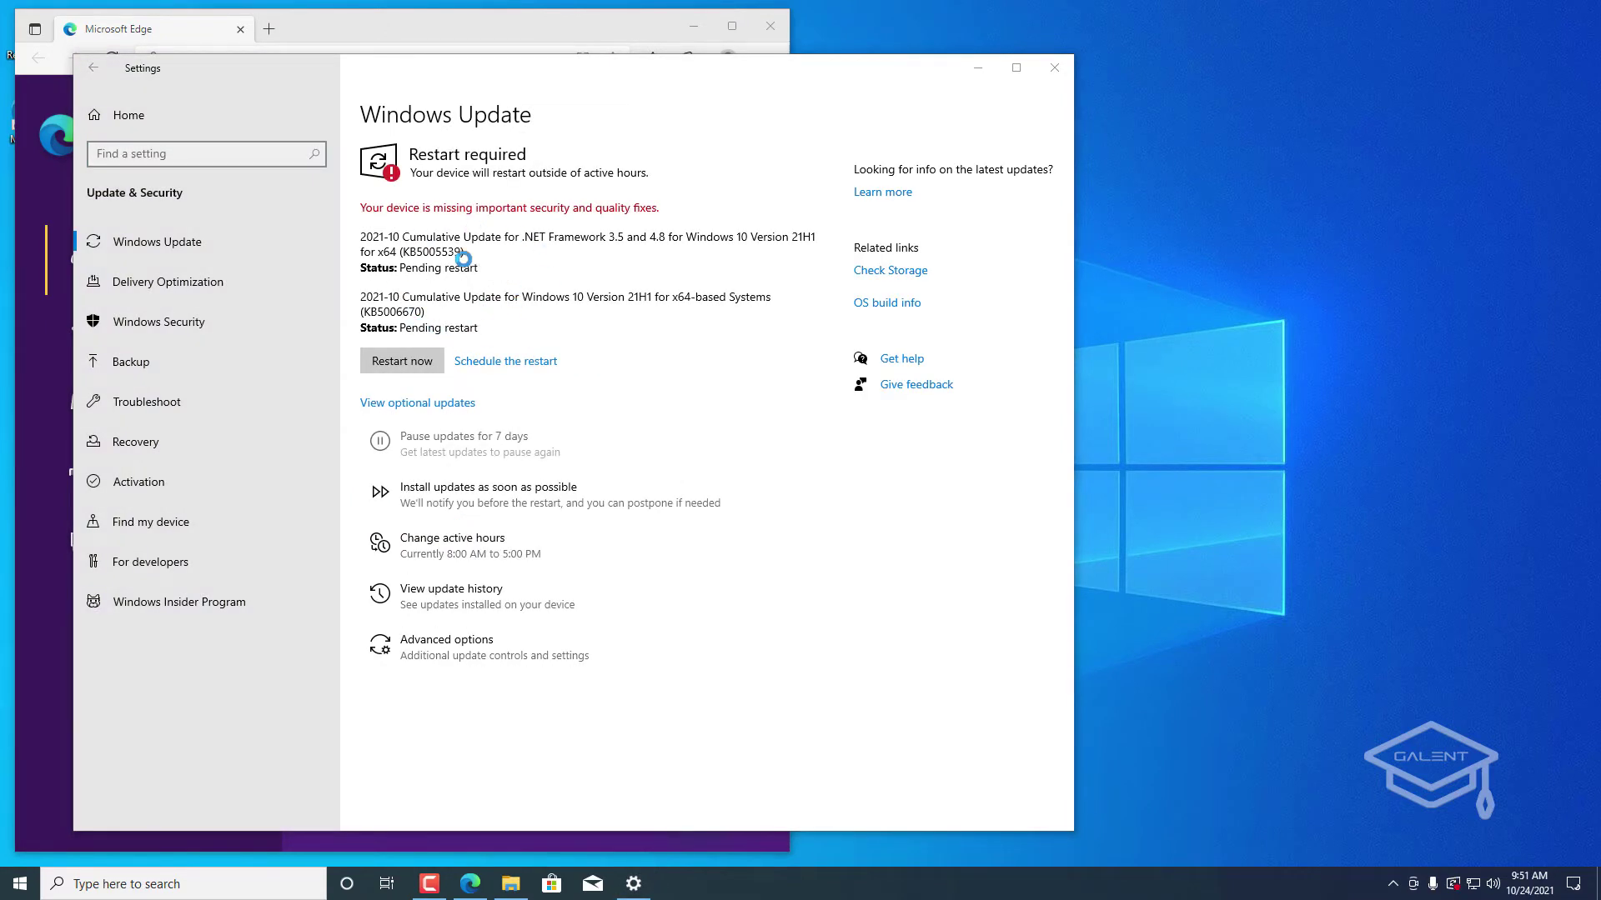
left_click(386, 359)
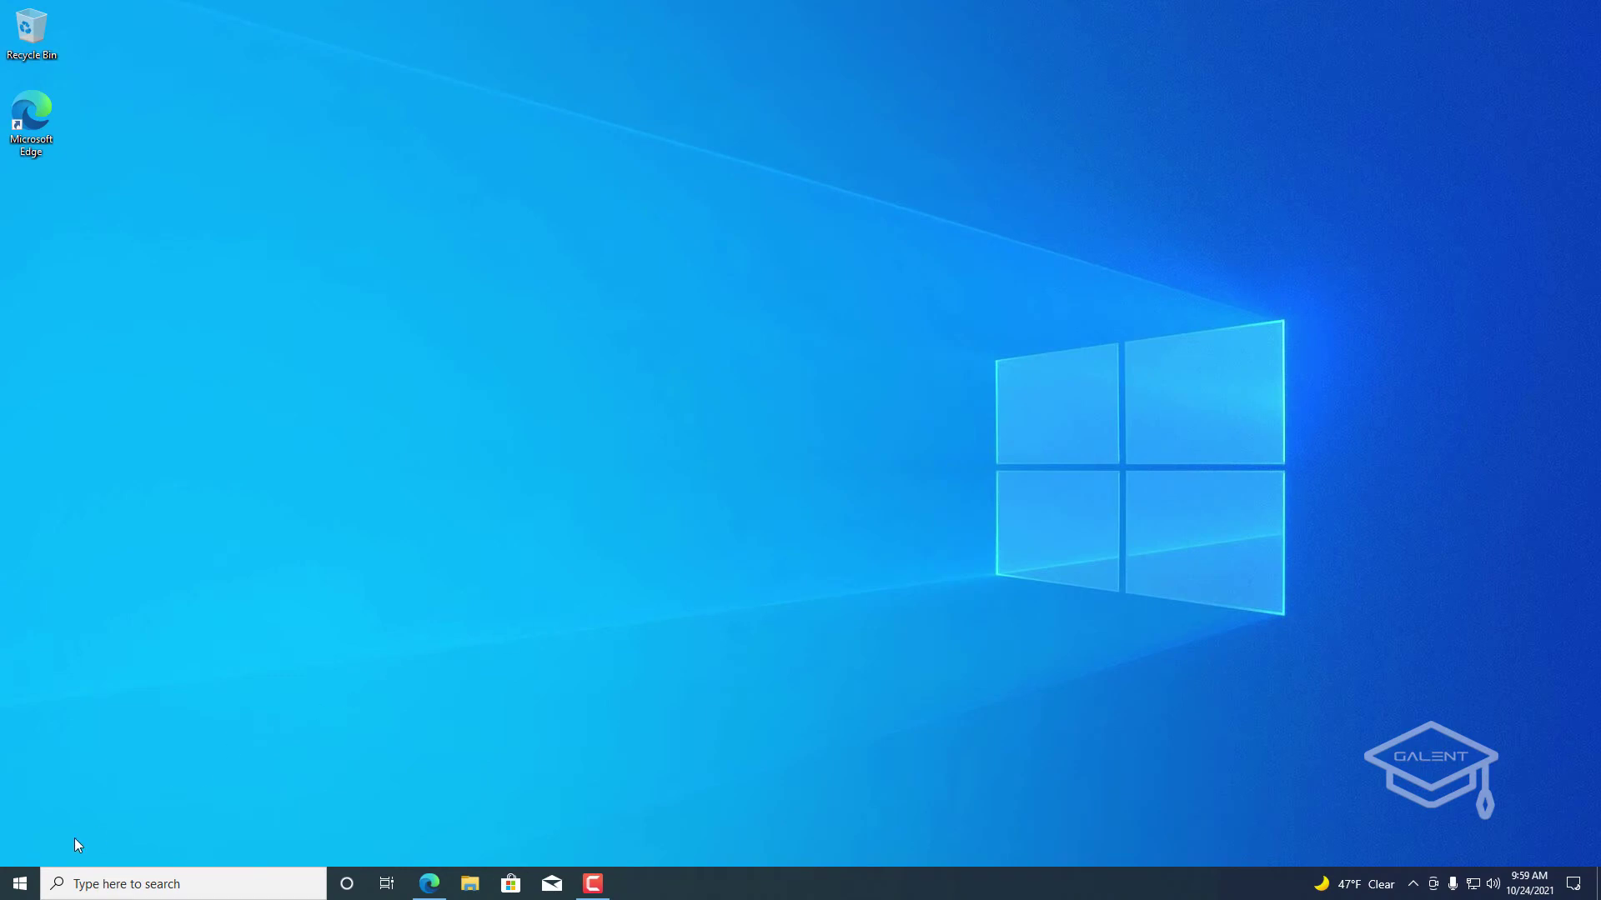
Step: Open the optional updates of Windows Update in Settings and expand the driver updates list
left_click(20, 884)
left_click(20, 808)
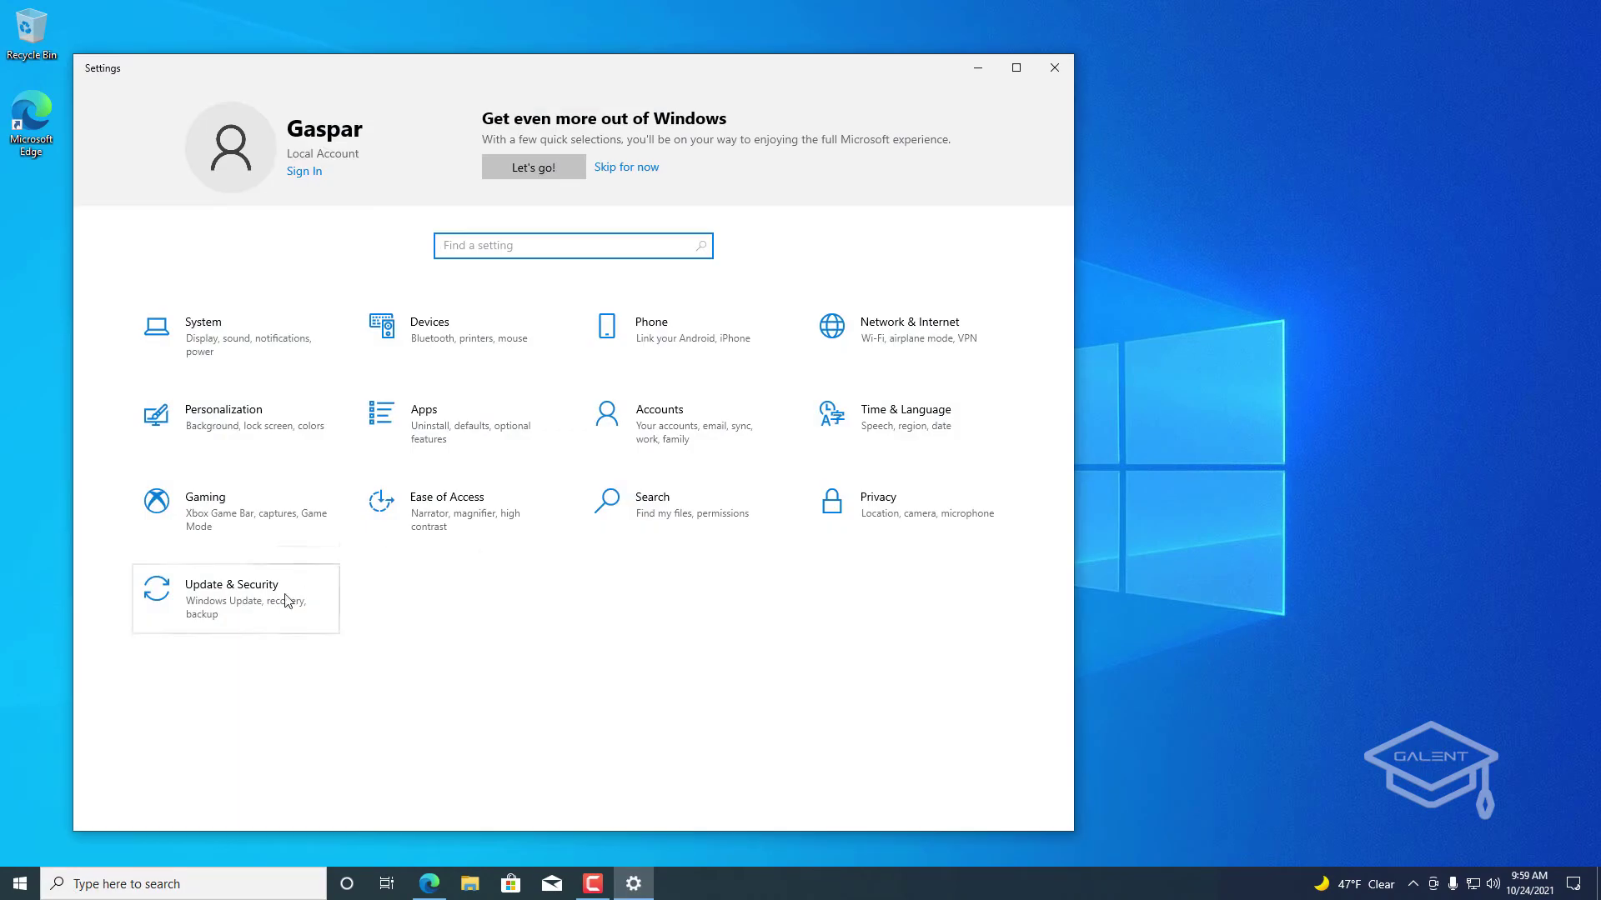
left_click(220, 603)
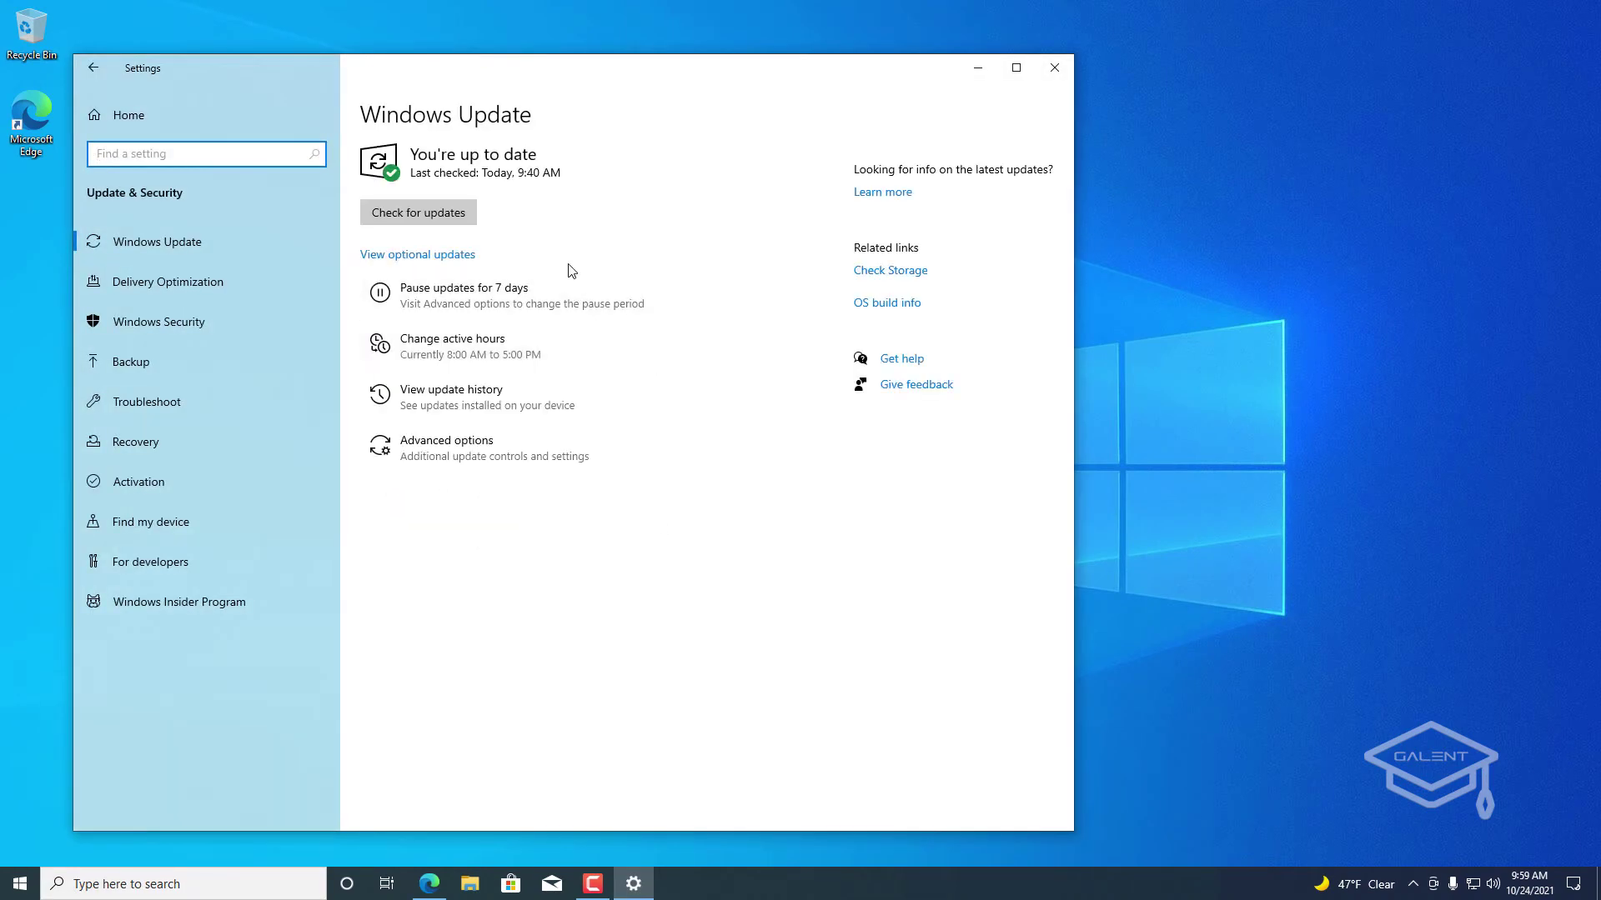
left_click(406, 256)
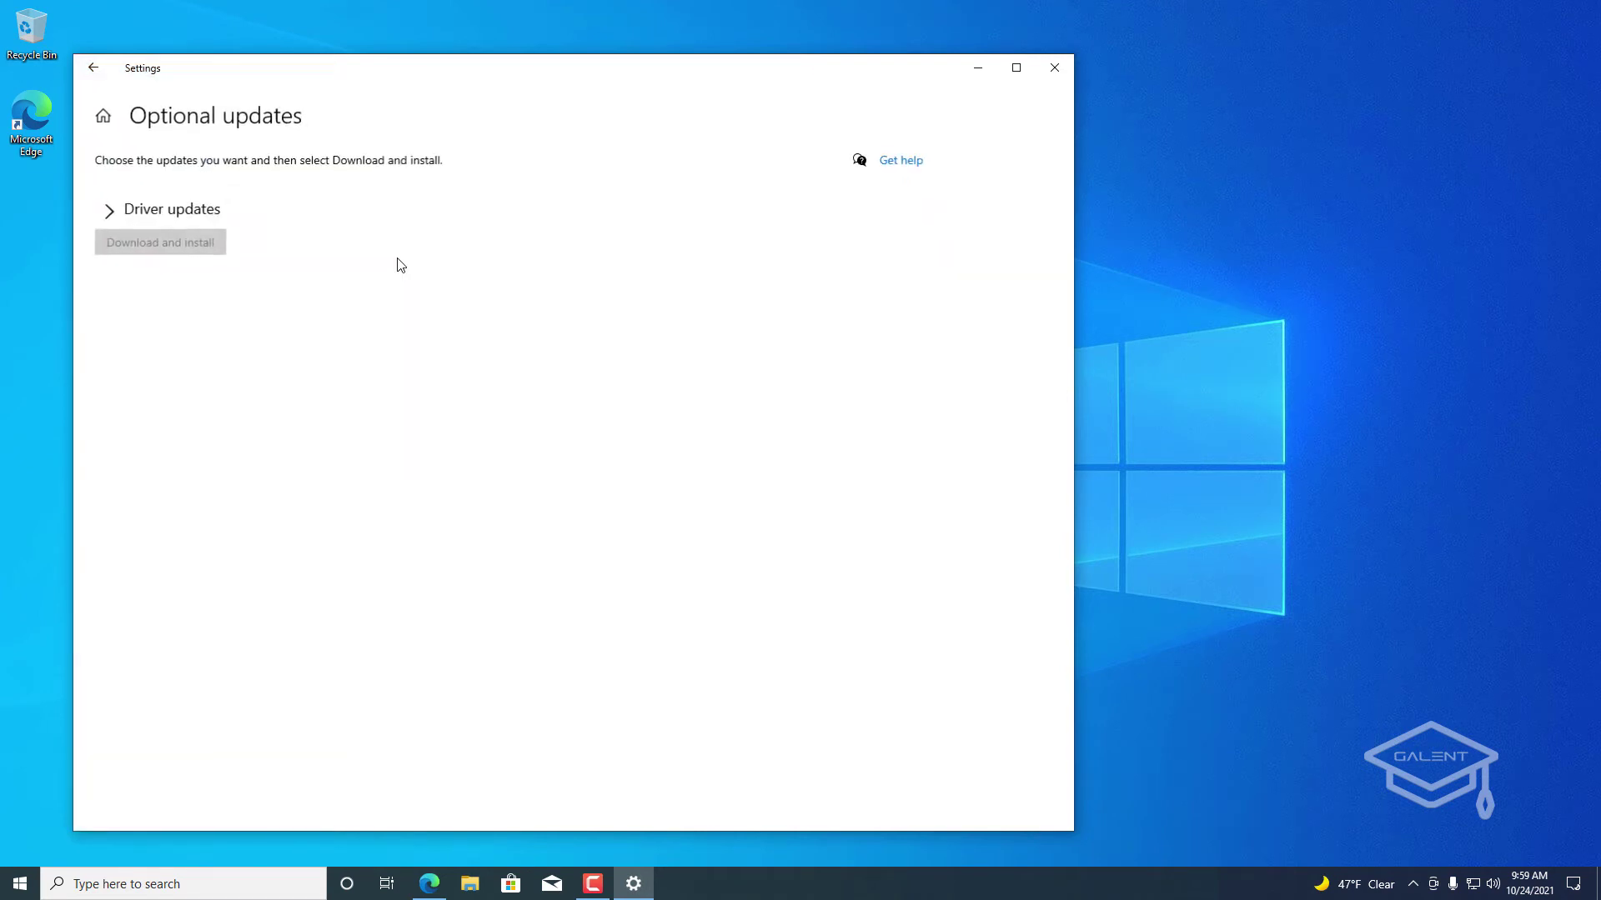
left_click(115, 210)
Step: Select every listed Intel and Qualcomm Atheros driver update, and download and install them
left_click(134, 259)
left_click(134, 306)
left_click(134, 353)
left_click(135, 401)
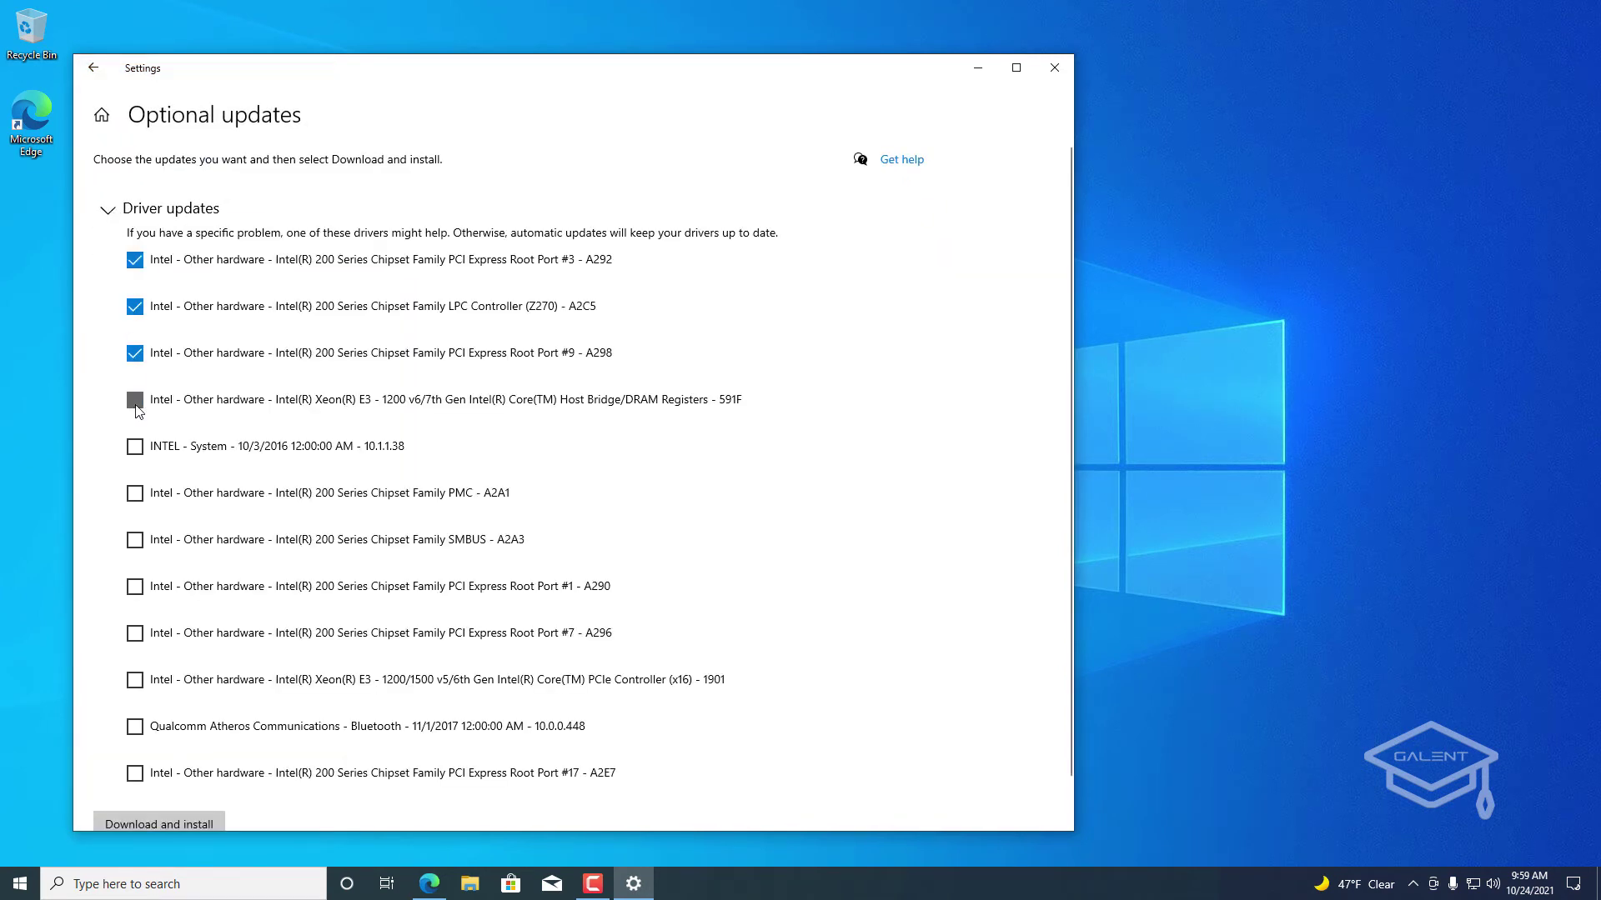
left_click(134, 446)
left_click(135, 493)
left_click(134, 539)
scroll(134, 540, "down", 1)
left_click(134, 539)
left_click(135, 587)
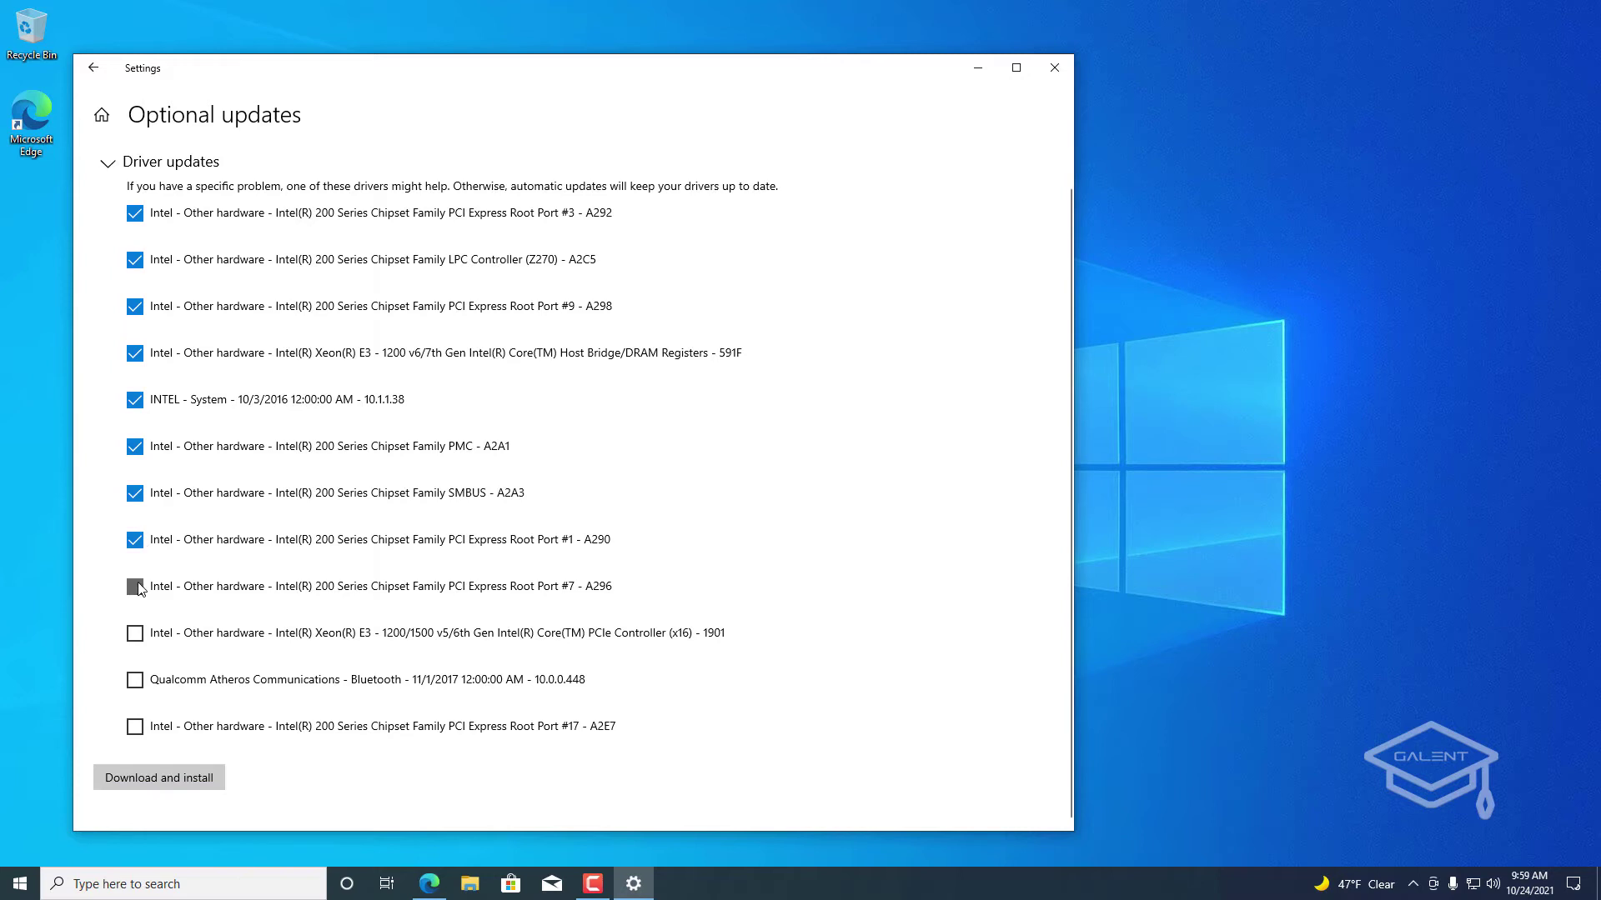
left_click(134, 633)
left_click(134, 679)
left_click(134, 726)
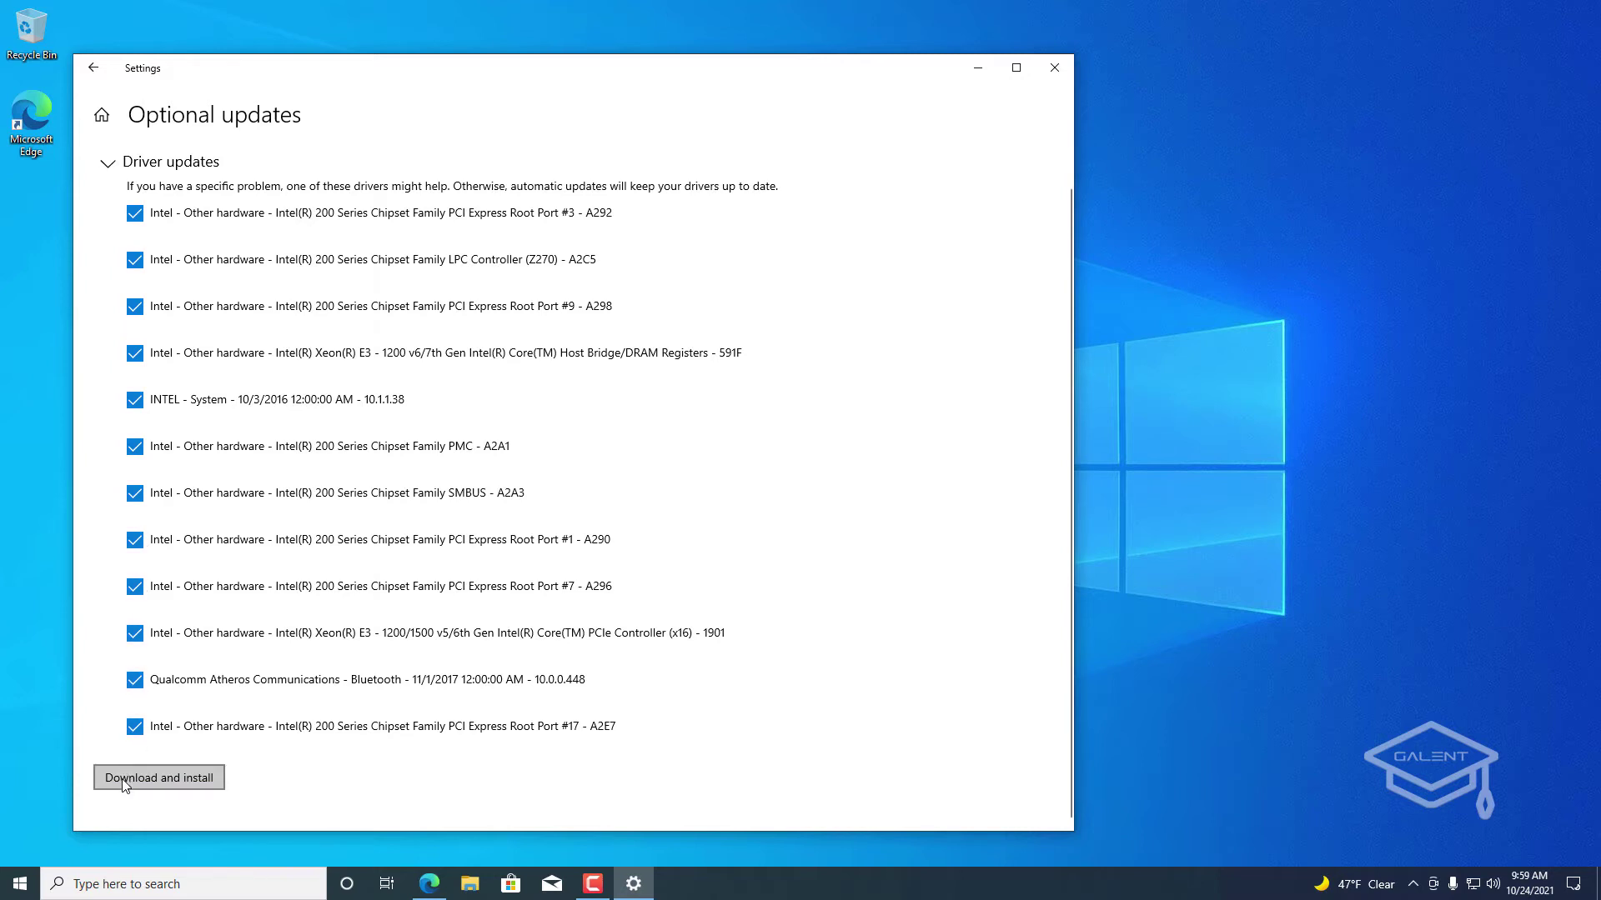
left_click(192, 779)
Step: Restart the computer to finish installing the driver updates
scroll(364, 451, "down", 3)
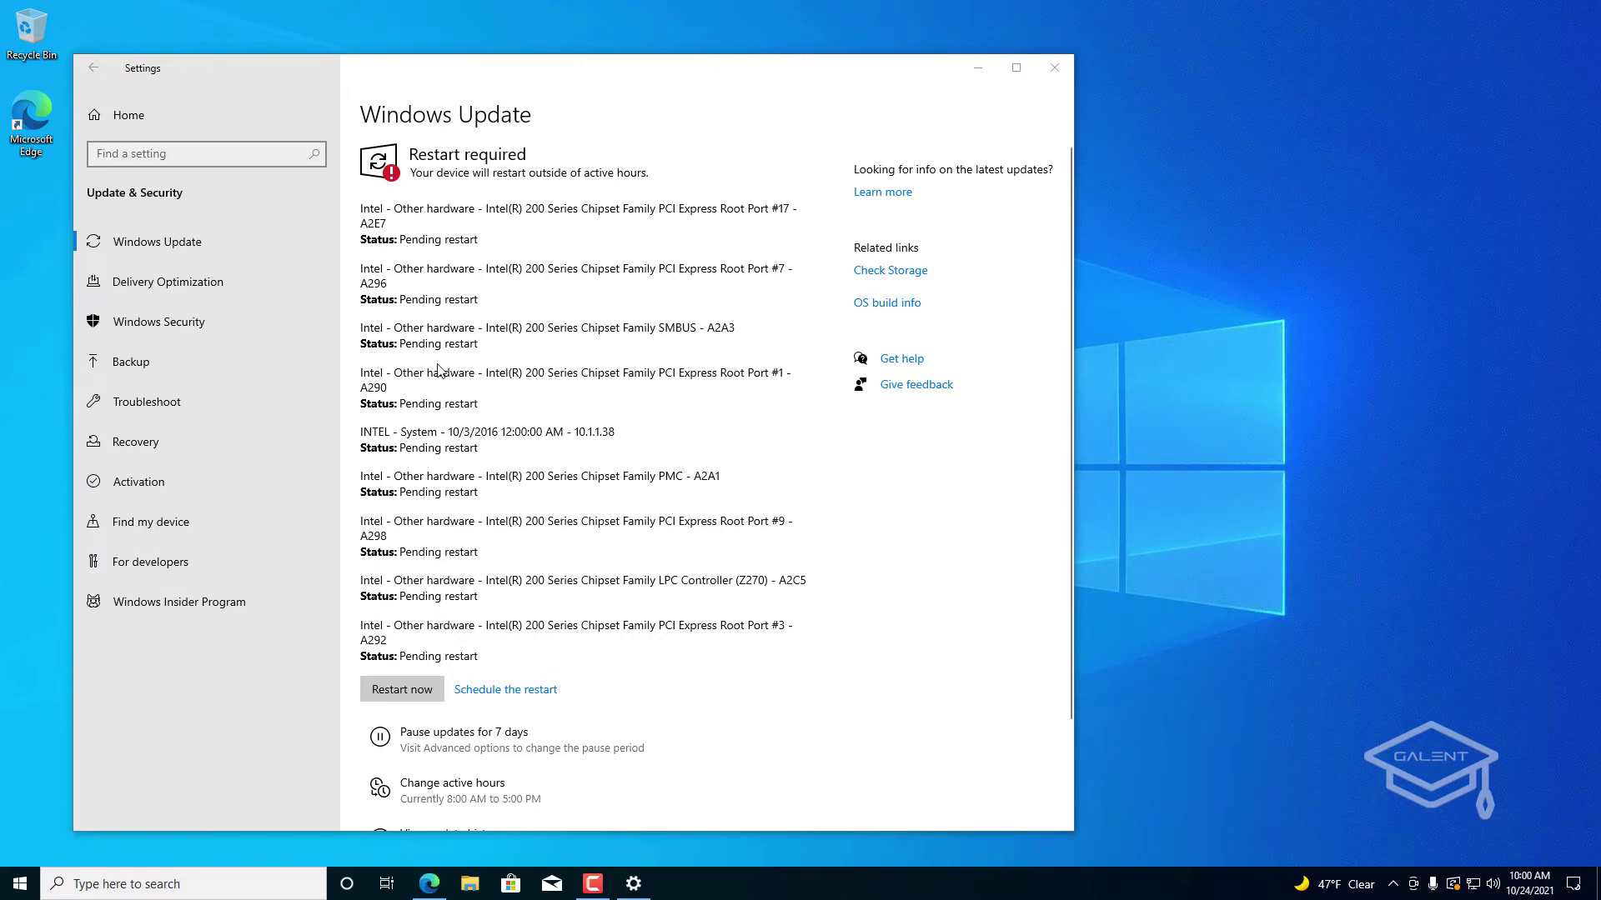
mouse_move(1452, 892)
left_click(402, 690)
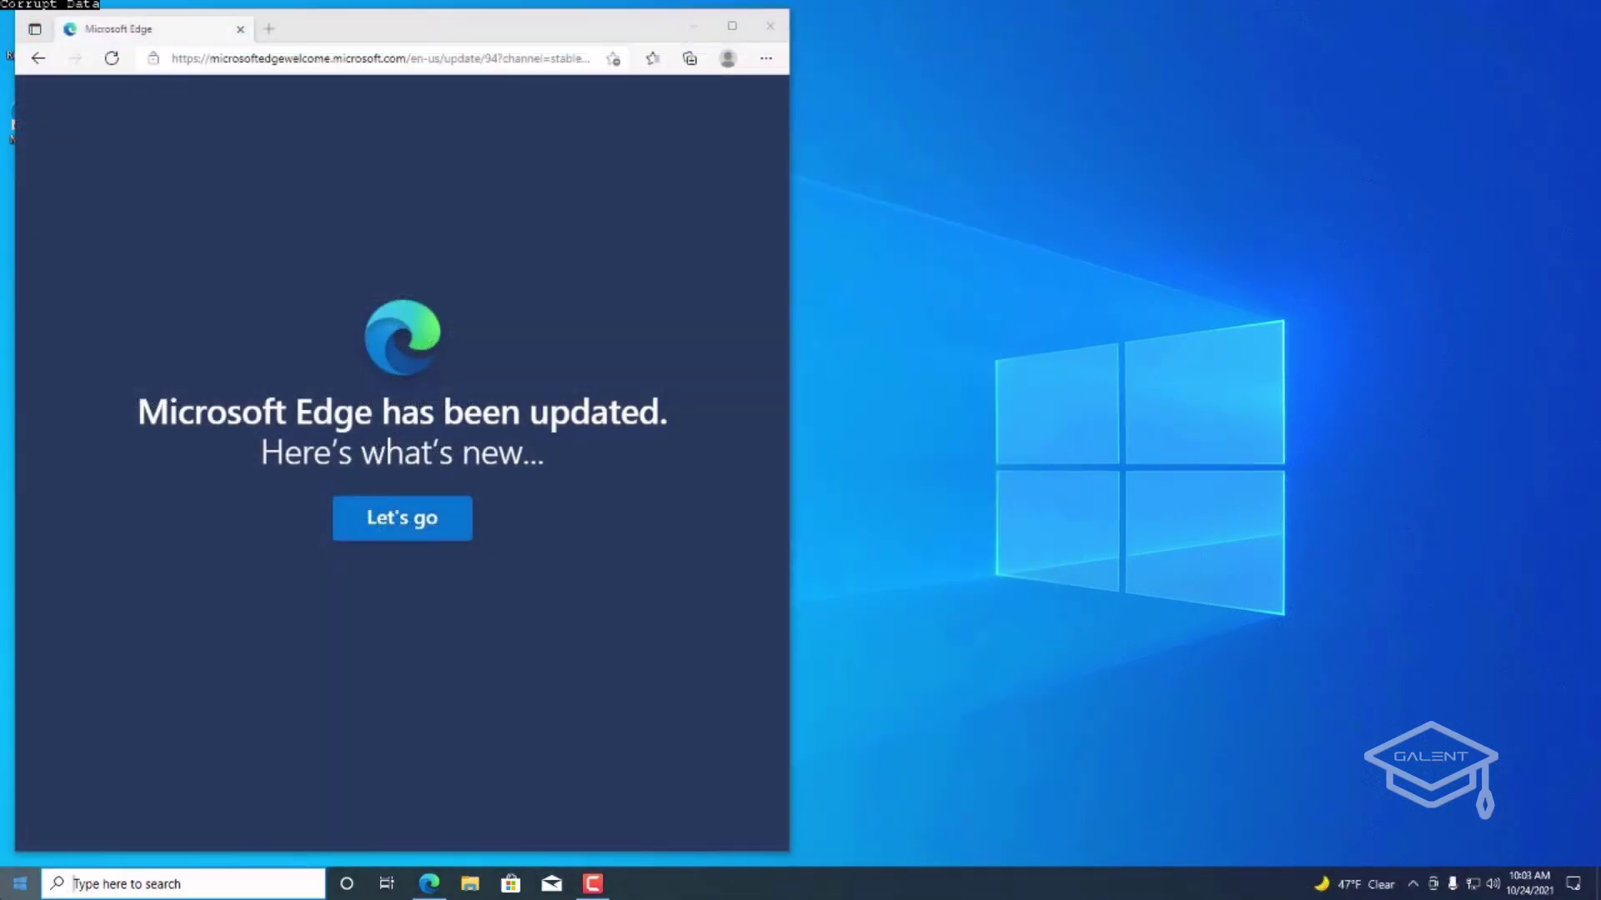
Step: Check Windows Update for further updates and move the Settings window away from the Edge window
left_click(20, 884)
left_click(16, 810)
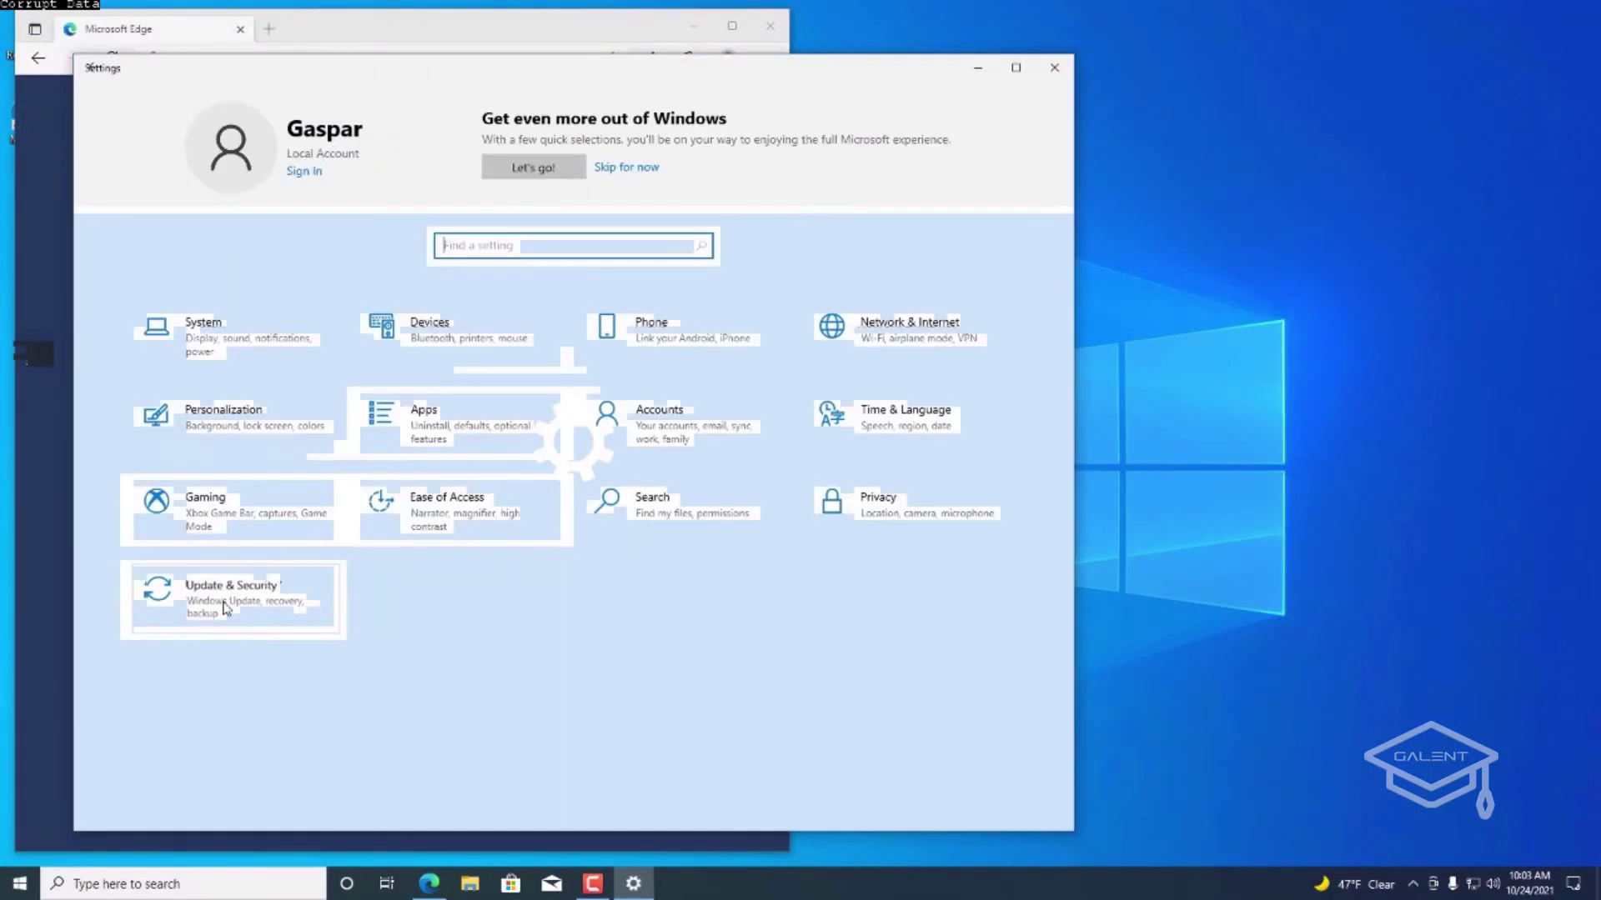
left_click(208, 589)
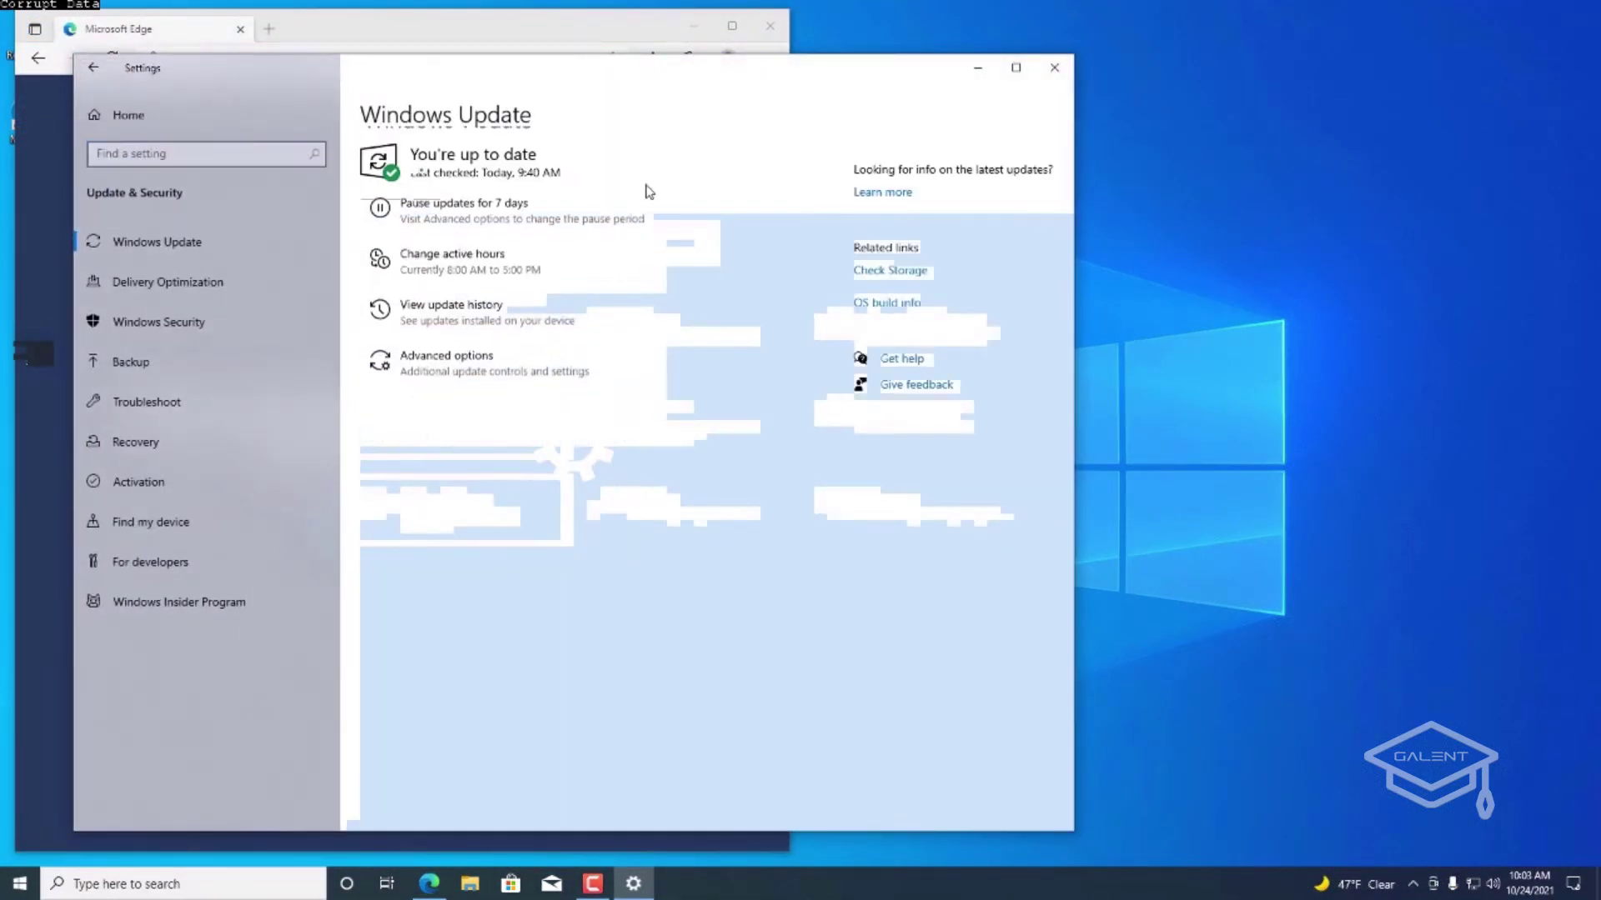
left_click_drag(643, 83, 1074, 84)
Step: Switch to Microsoft Edge and go through its what's-new pages up to the Get started page
left_click(414, 40)
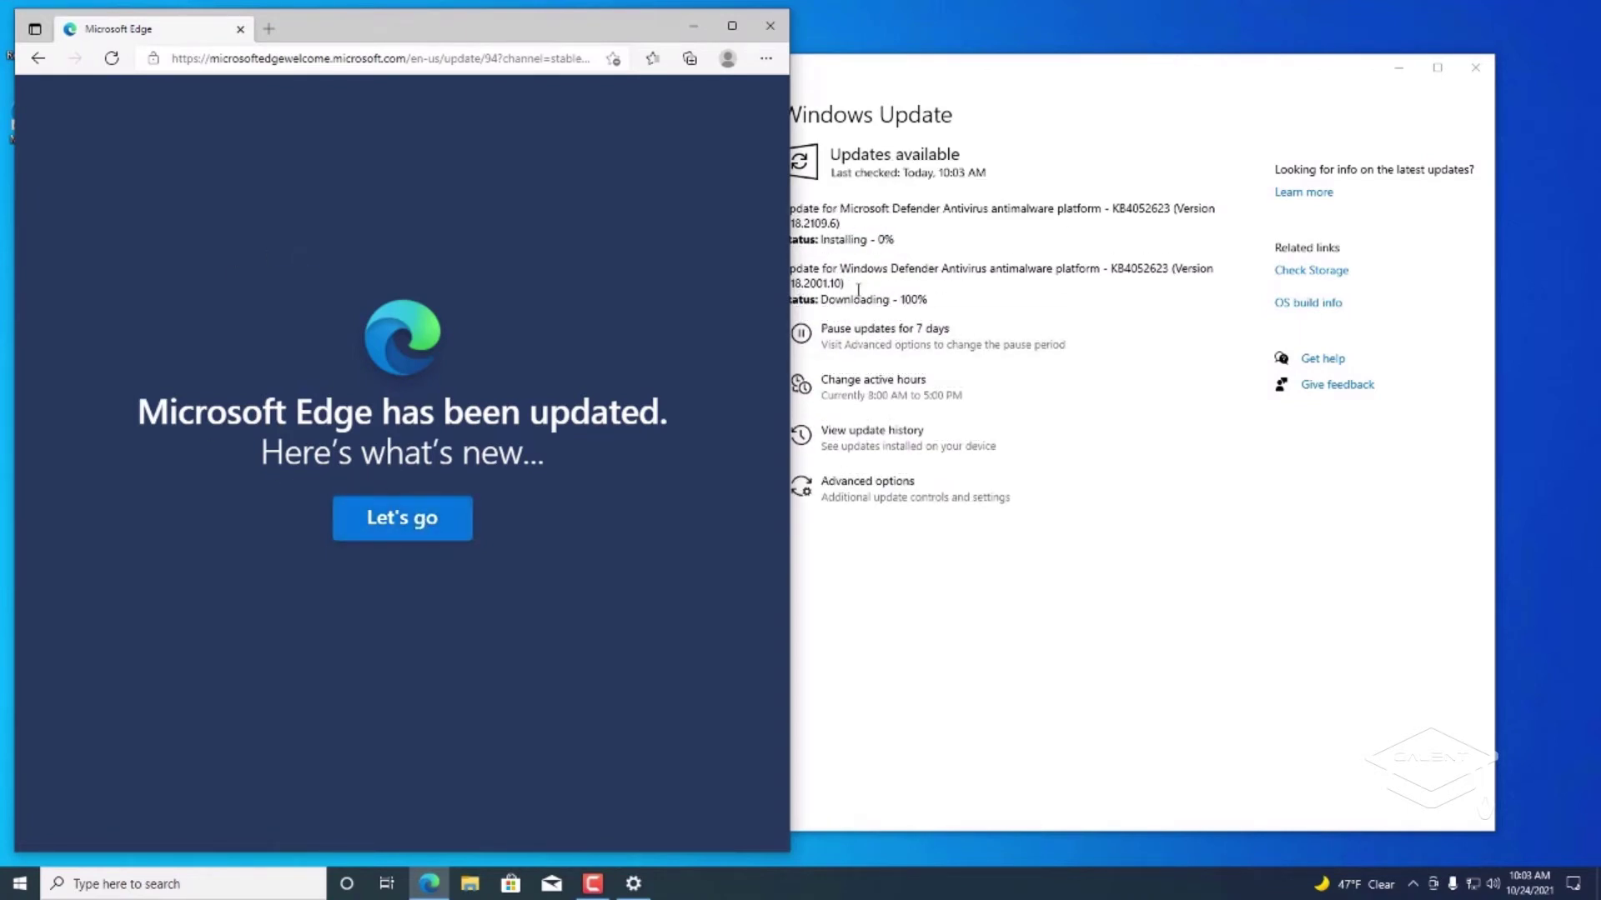
left_click(402, 525)
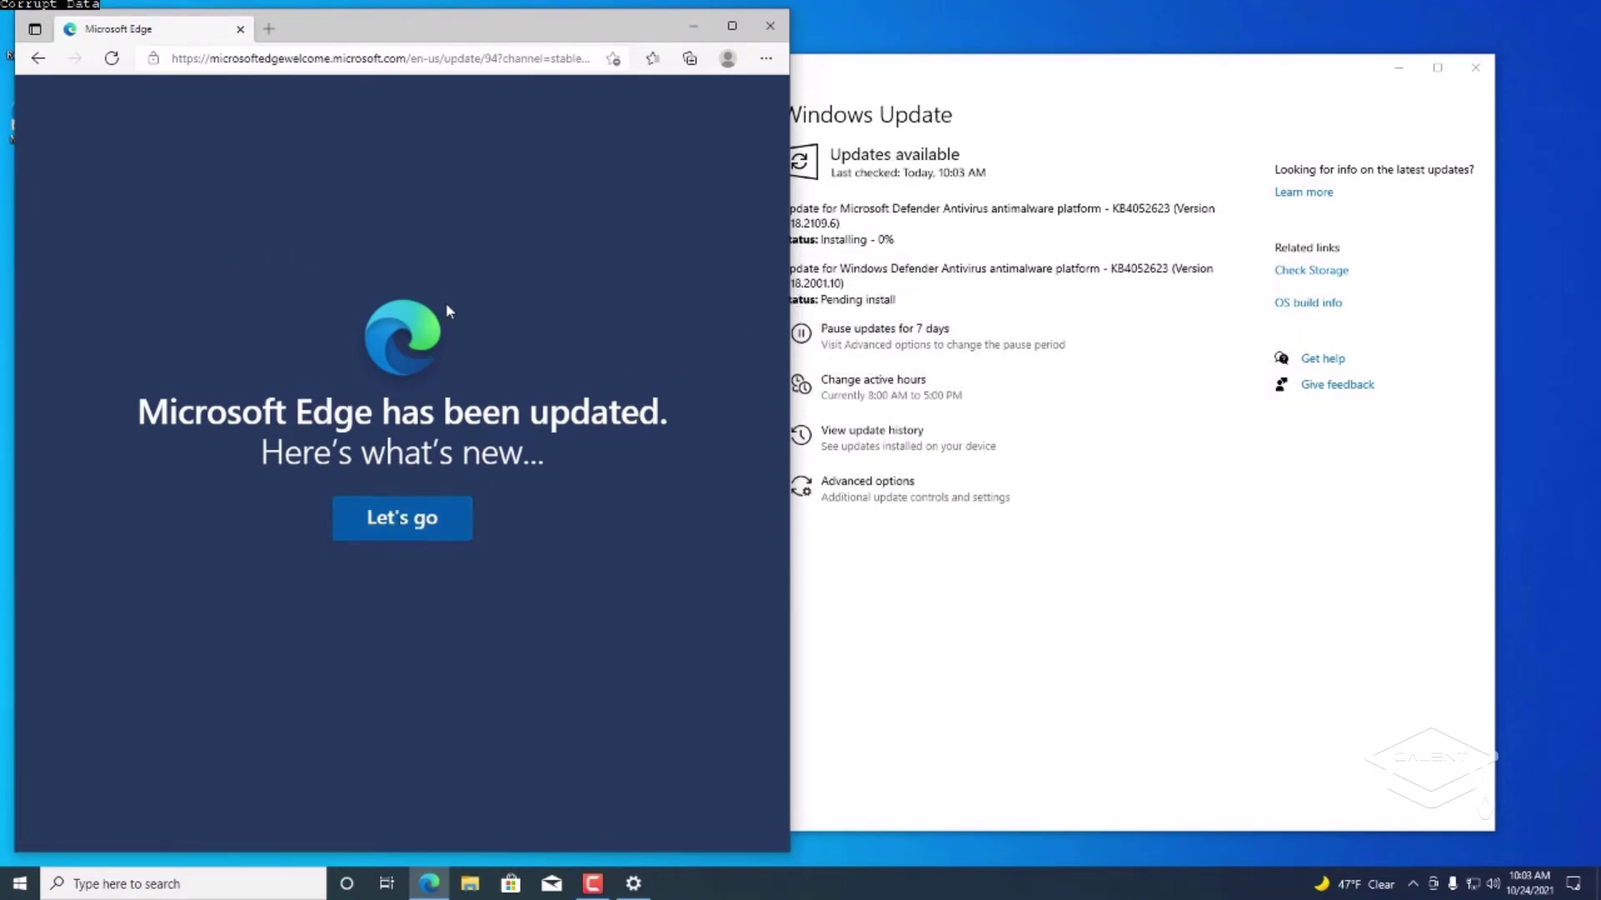
left_click(531, 784)
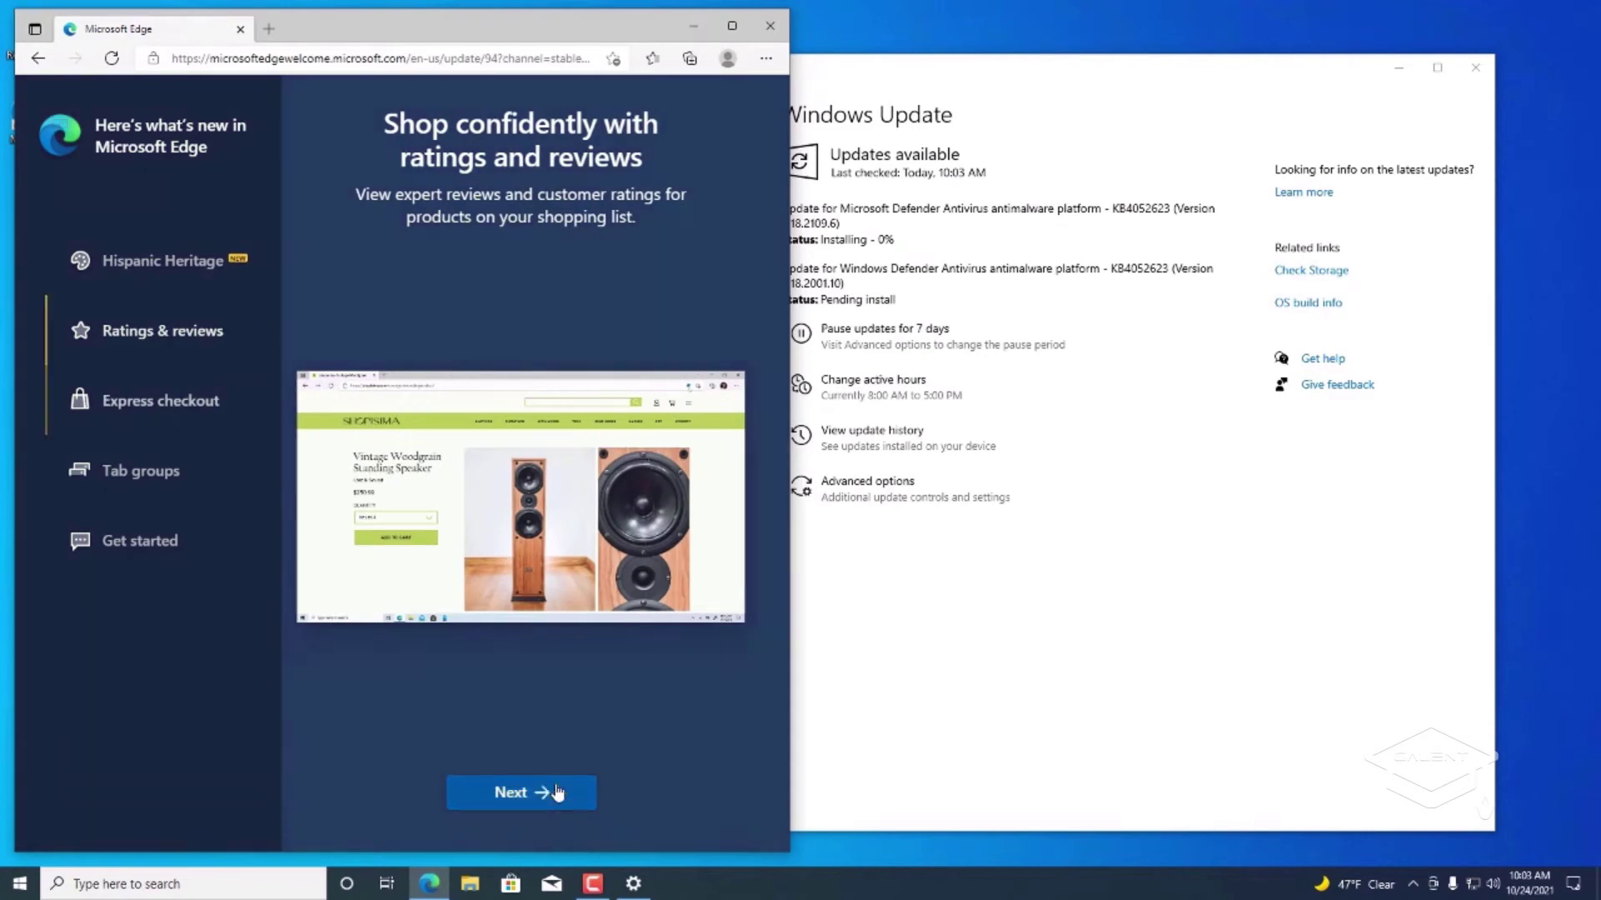
left_click(531, 792)
left_click(531, 796)
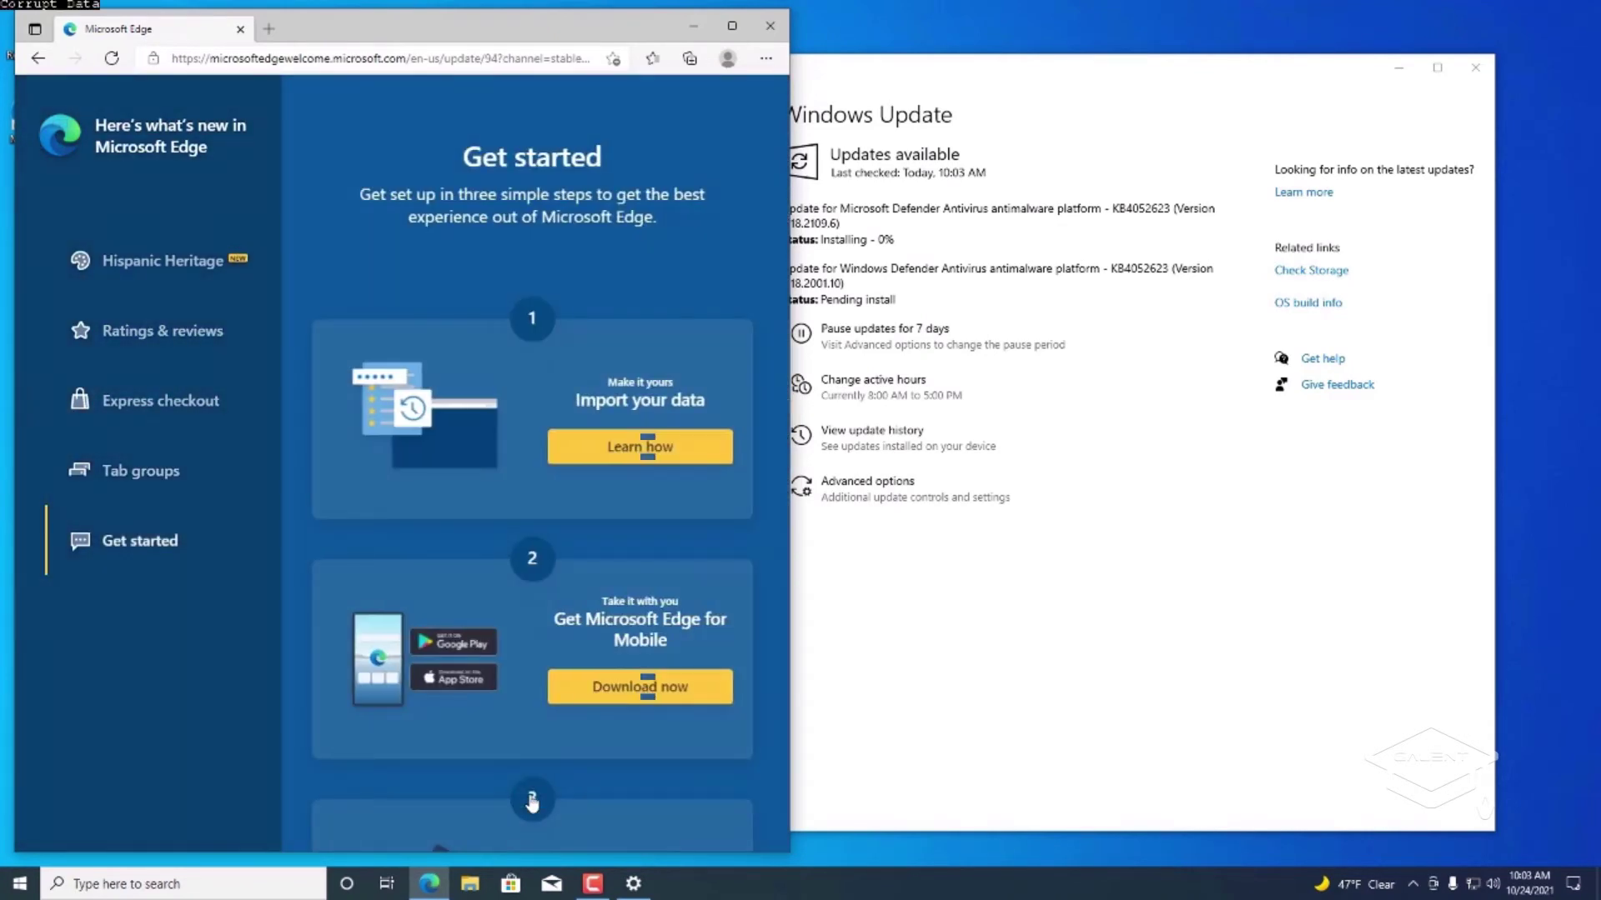
Step: Search the web for "chrome", download ChromeSetup.exe from the Google Chrome site and run it
left_click(349, 60)
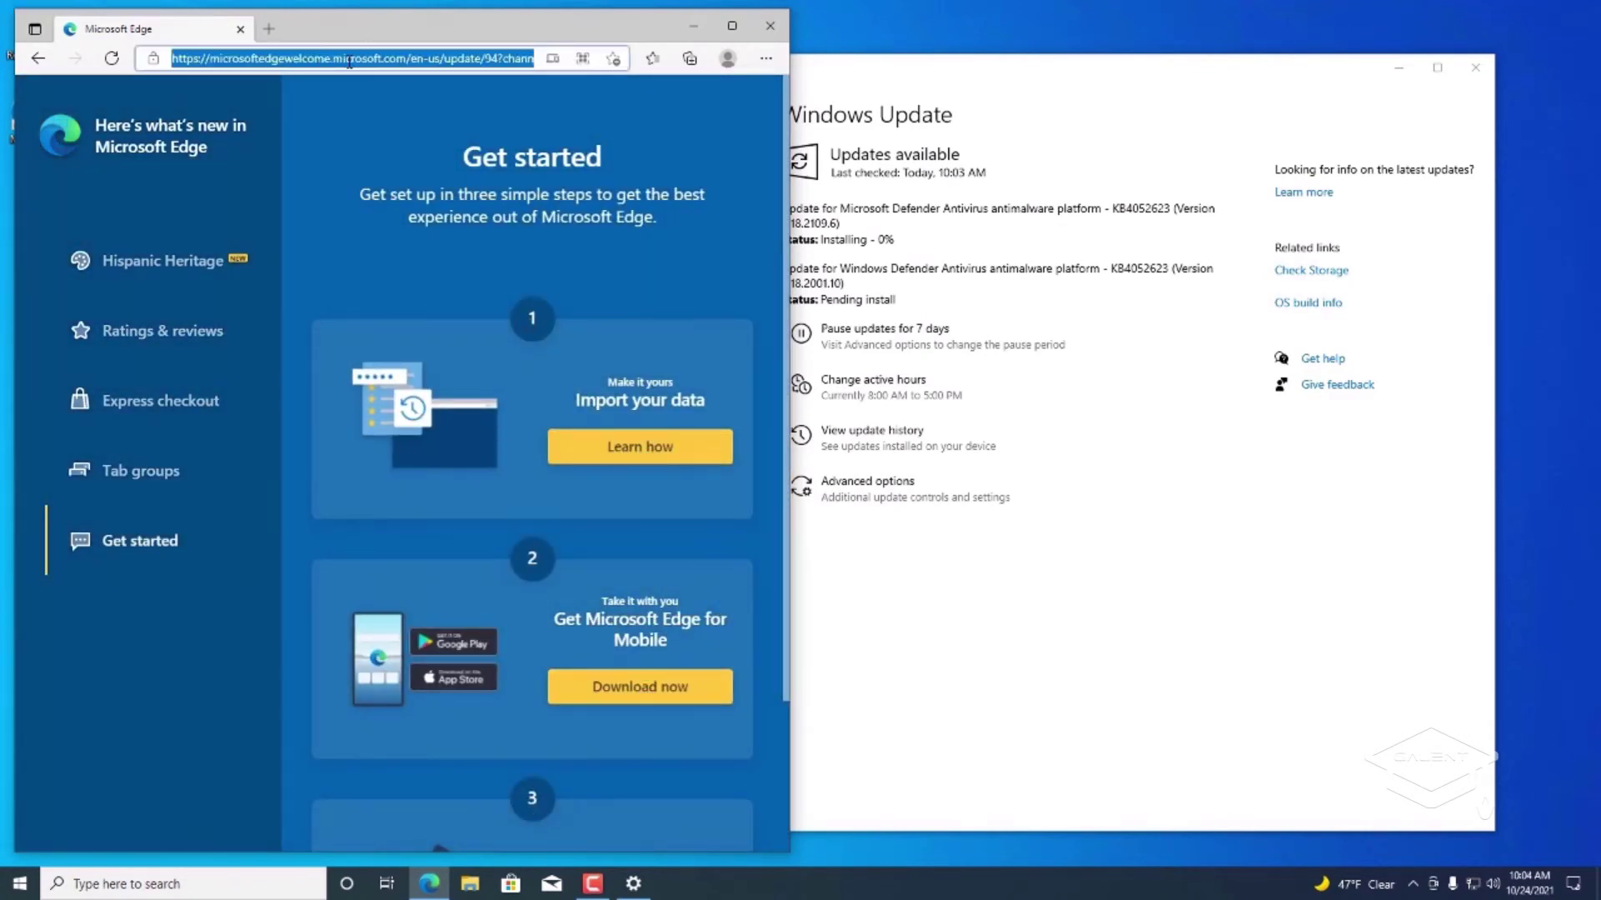
type("chrome")
key("Return")
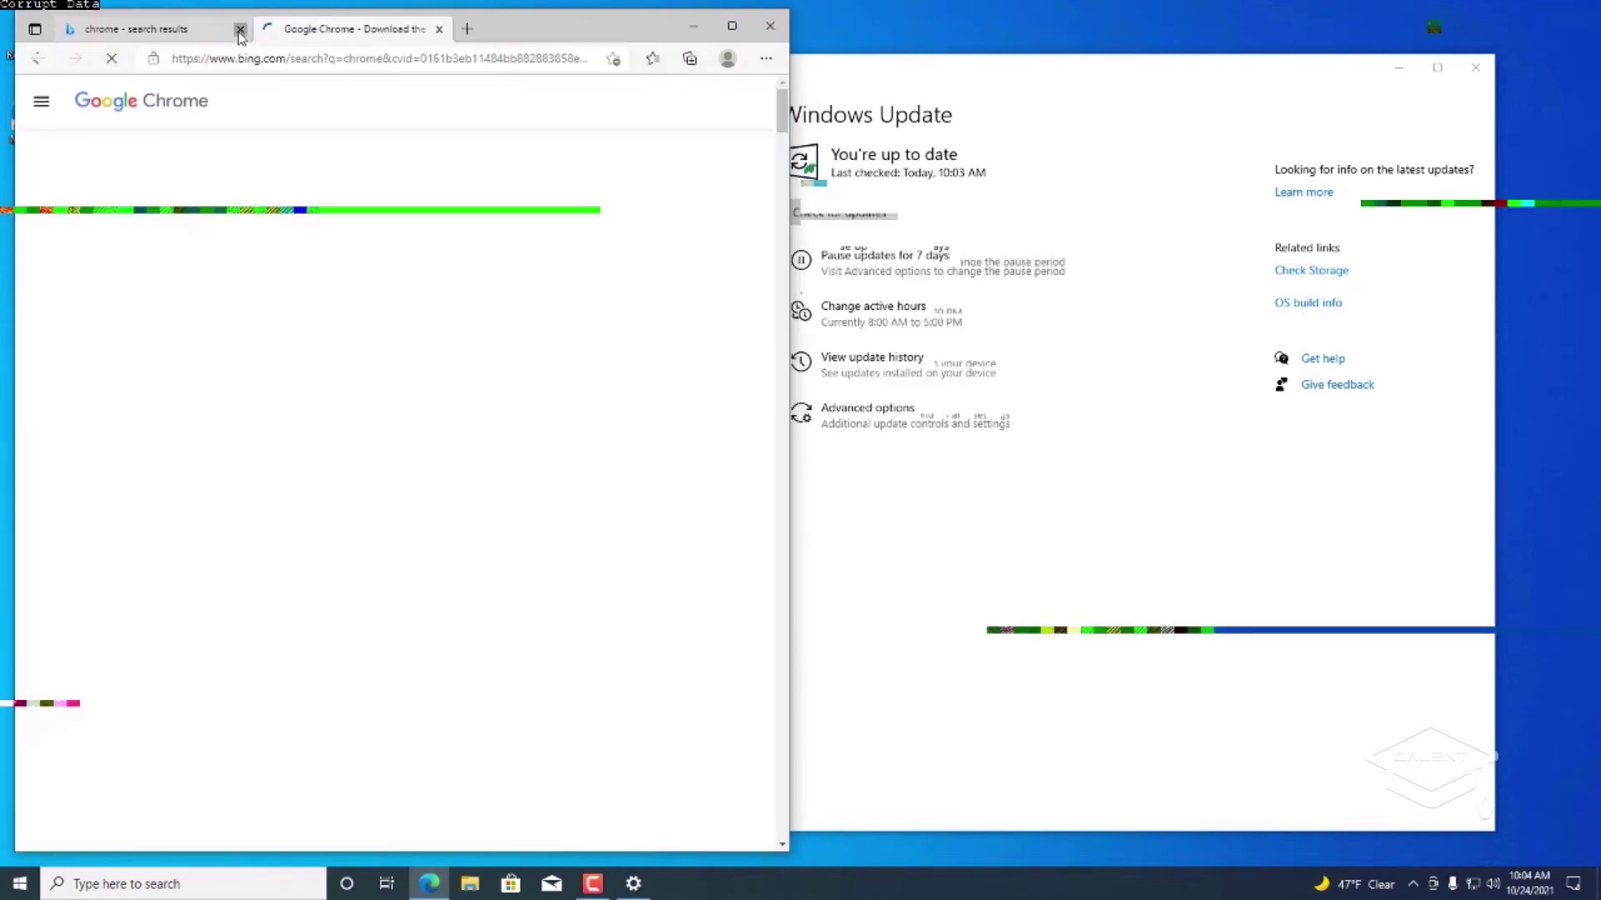
left_click(432, 368)
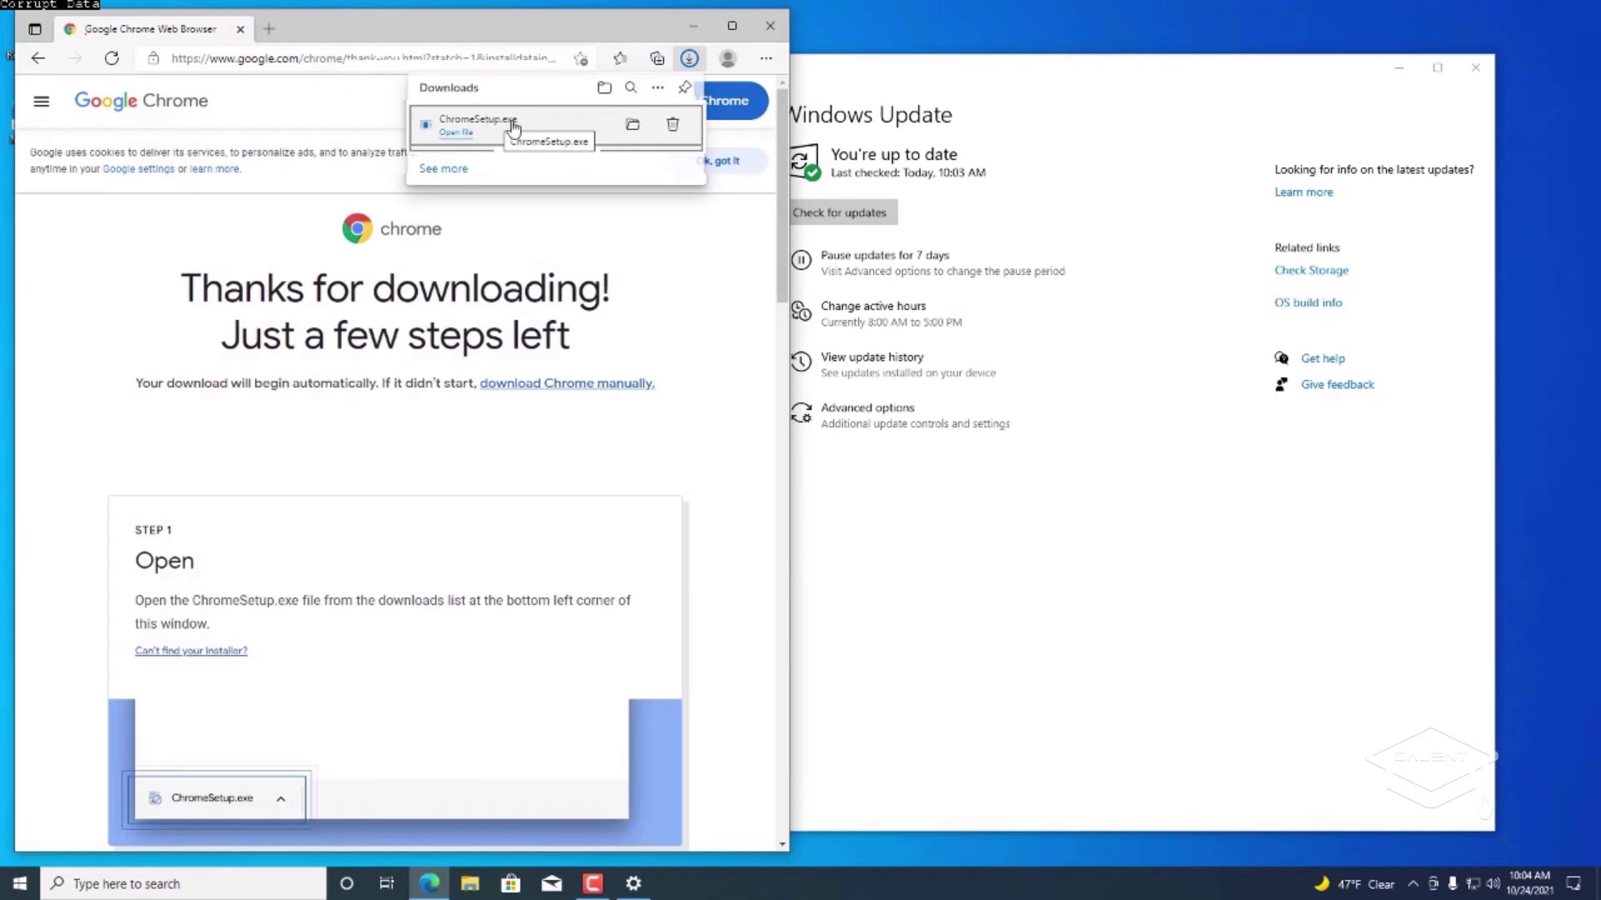
left_click(512, 127)
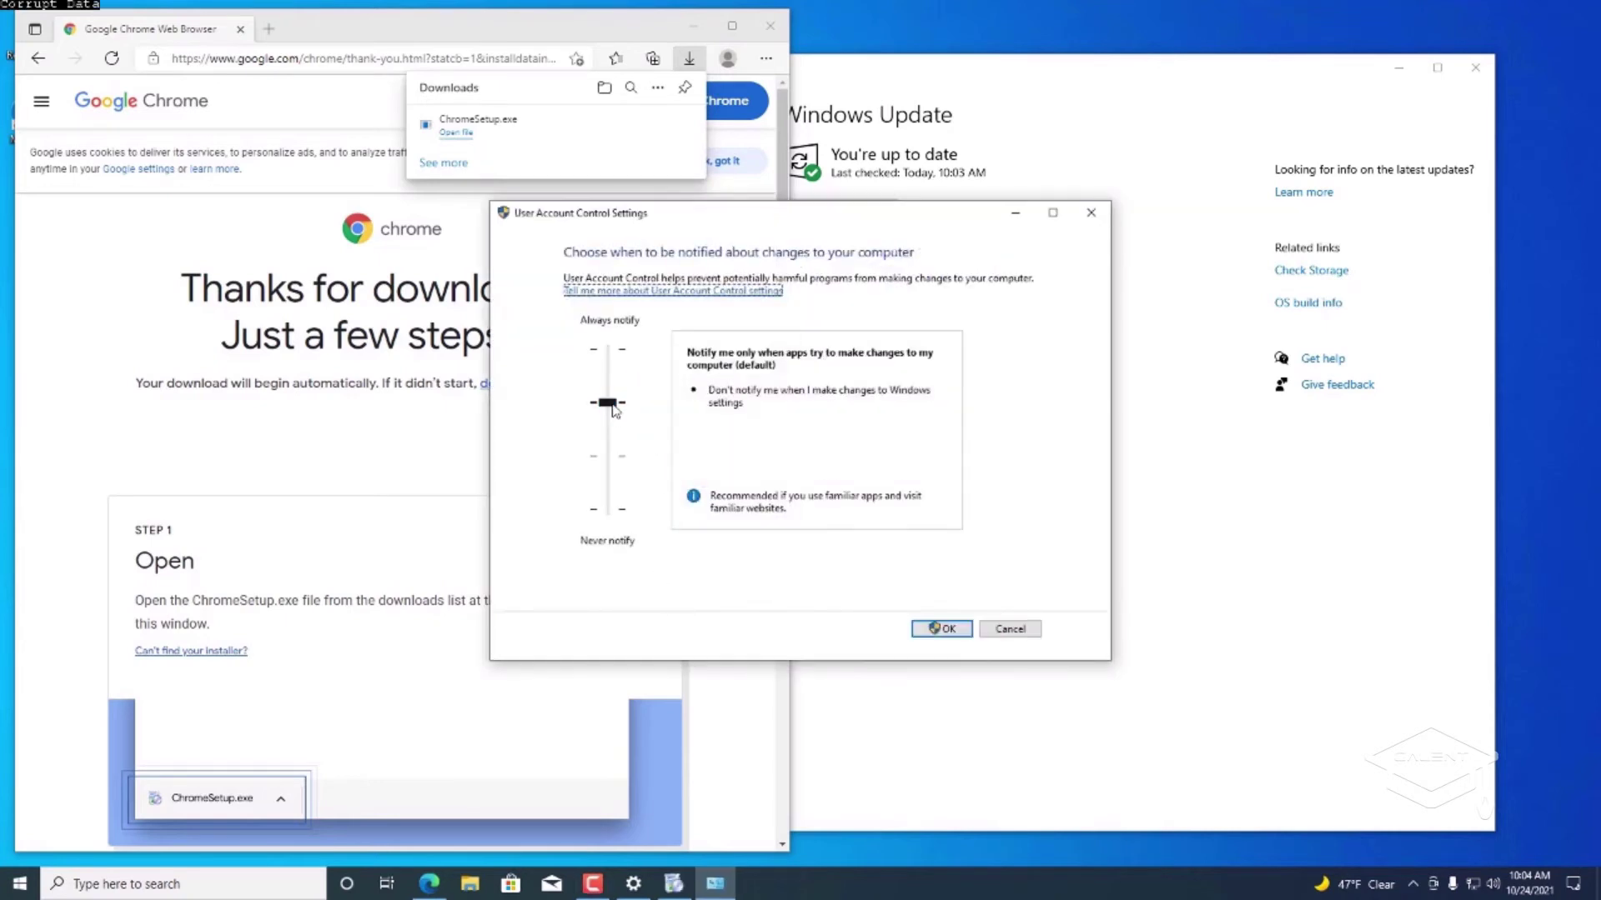
Step: Set the User Account Control notification level to Never notify
left_click_drag(608, 404, 611, 534)
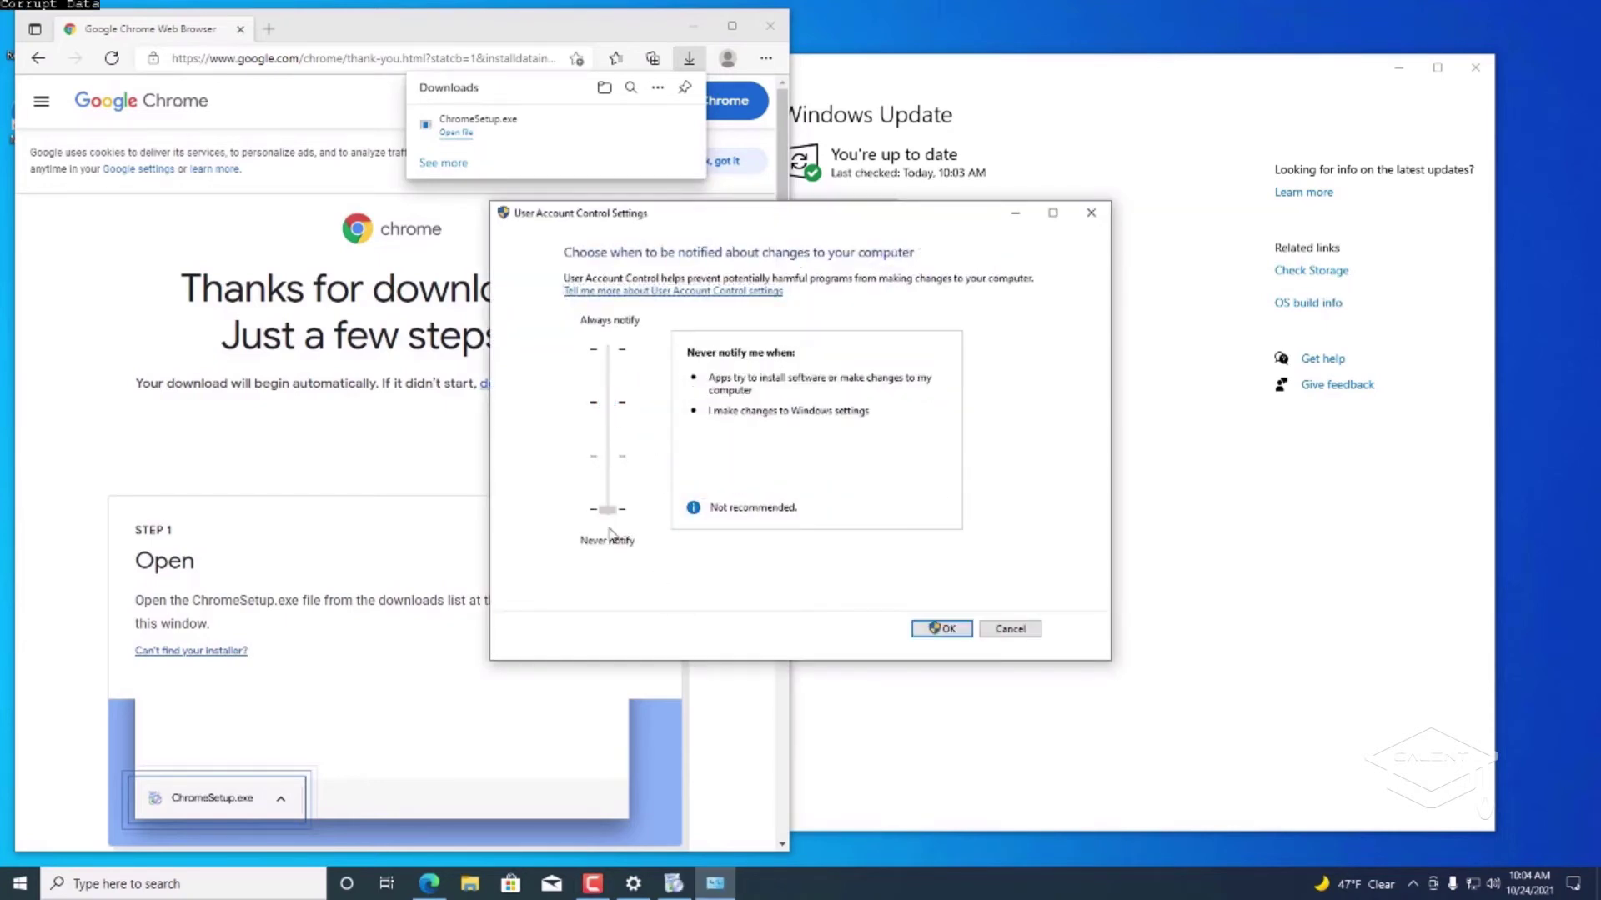
left_click(941, 630)
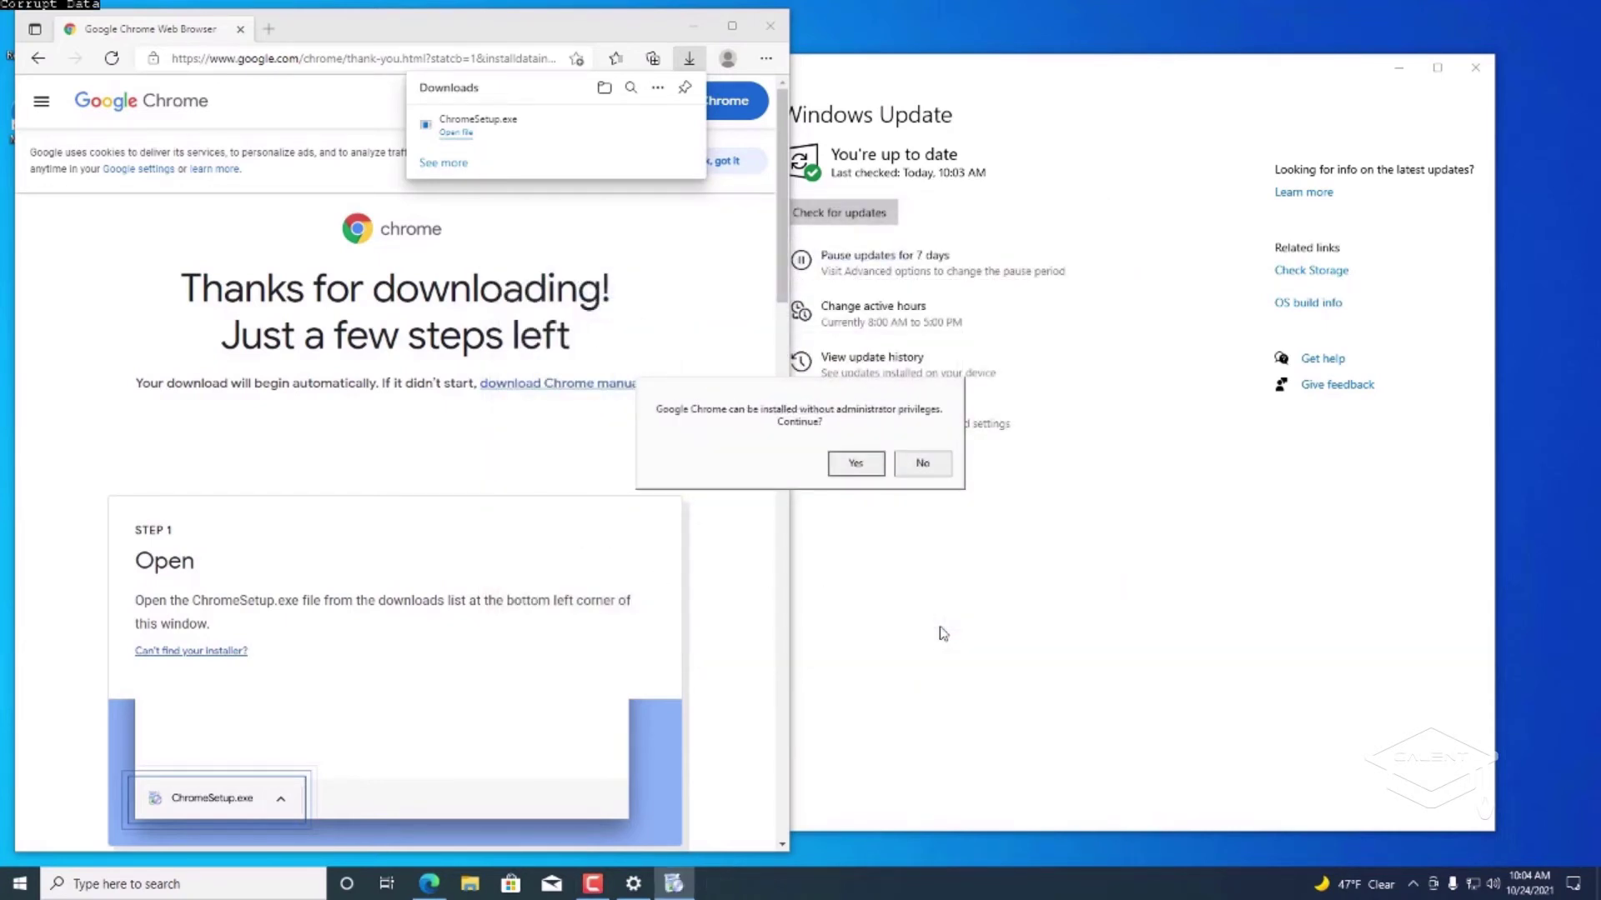
Step: Continue installing Google Chrome without administrator privileges and close its welcome window
left_click(858, 467)
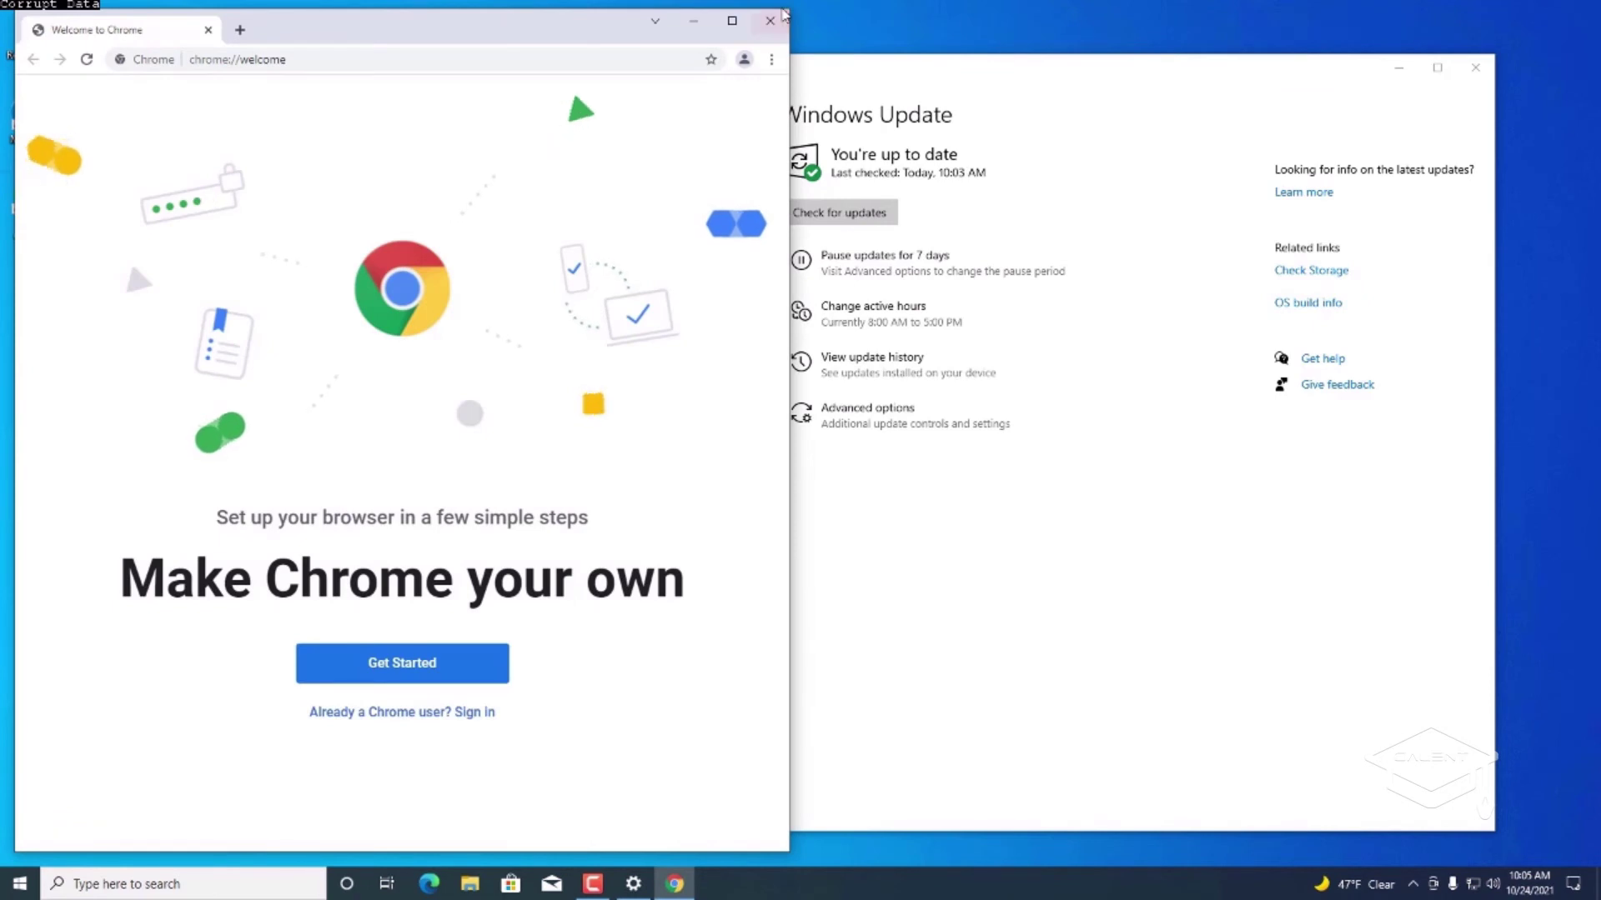
left_click(777, 23)
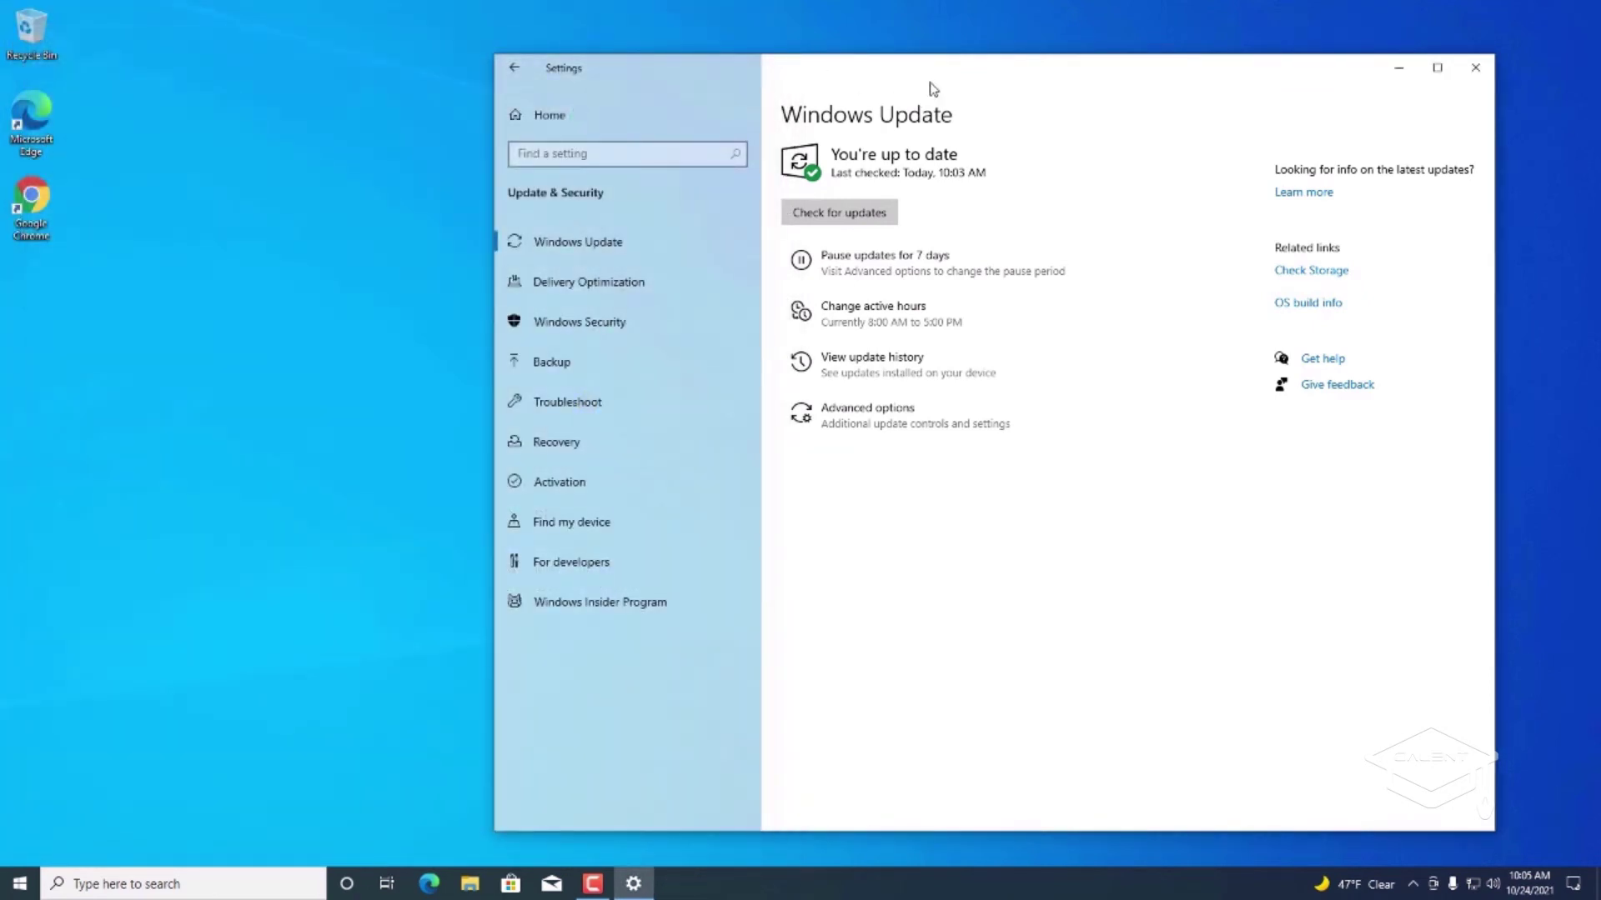
Step: Close Settings and move the Recycle Bin icon to the lower-right corner of the desktop
key("alt+F4")
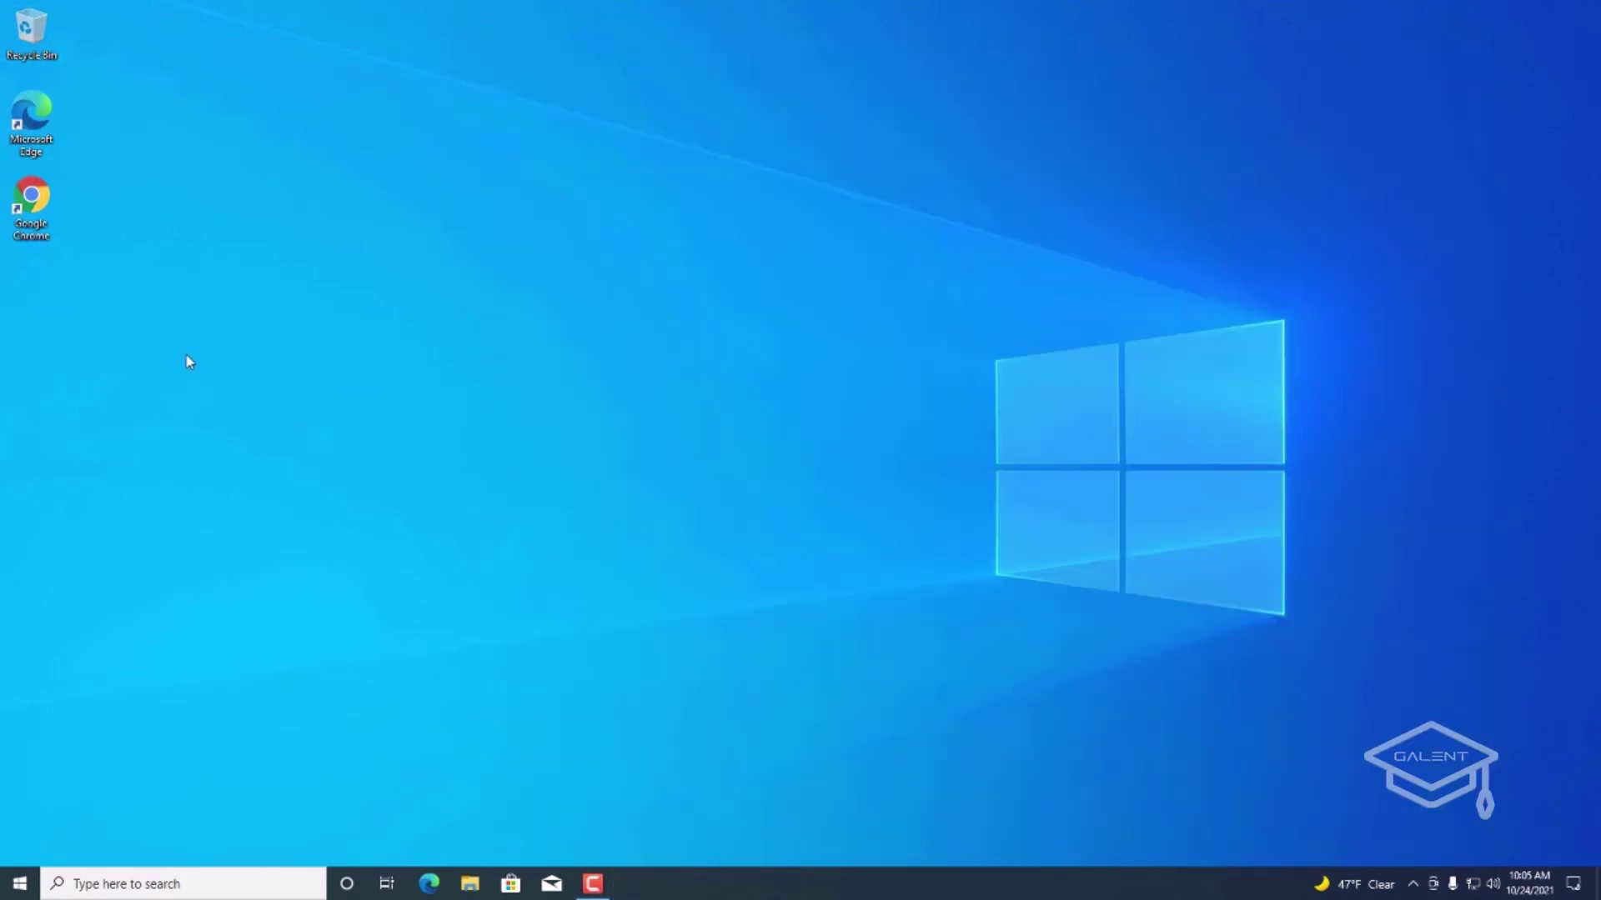
left_click_drag(37, 37, 1543, 787)
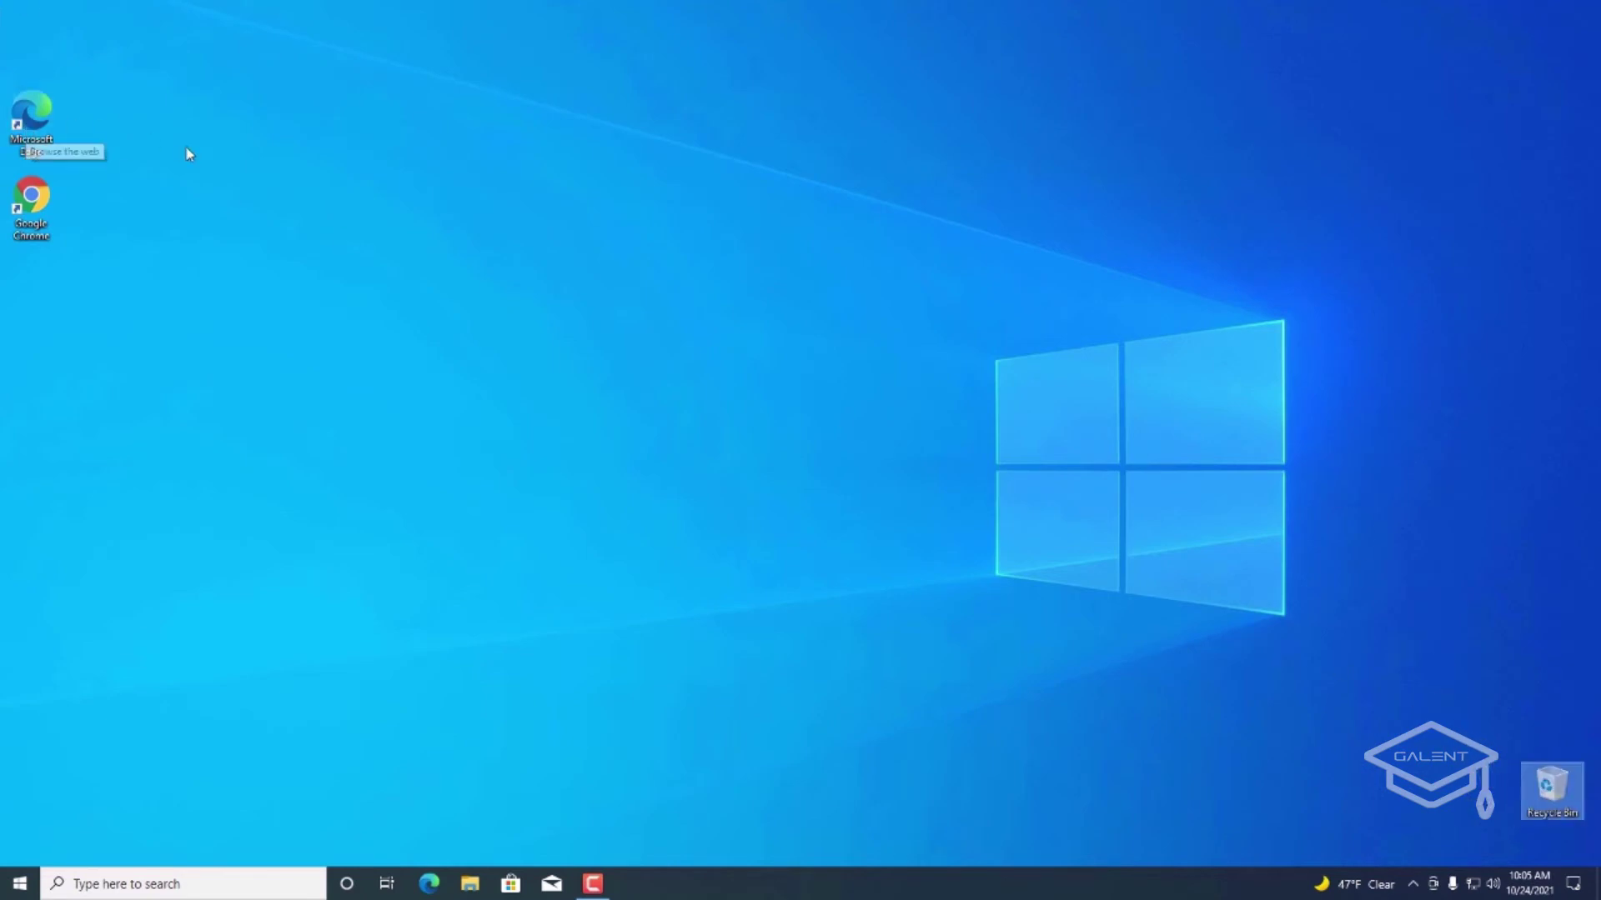
Step: Delete the Microsoft Edge shortcut from the desktop by moving it into the Recycle Bin
left_click_drag(34, 117, 1549, 780)
left_click_drag(38, 209, 35, 194)
Step: Search Windows Settings for "desktop icons" and open the Desktop Icon Settings from the Themes page
left_click(20, 883)
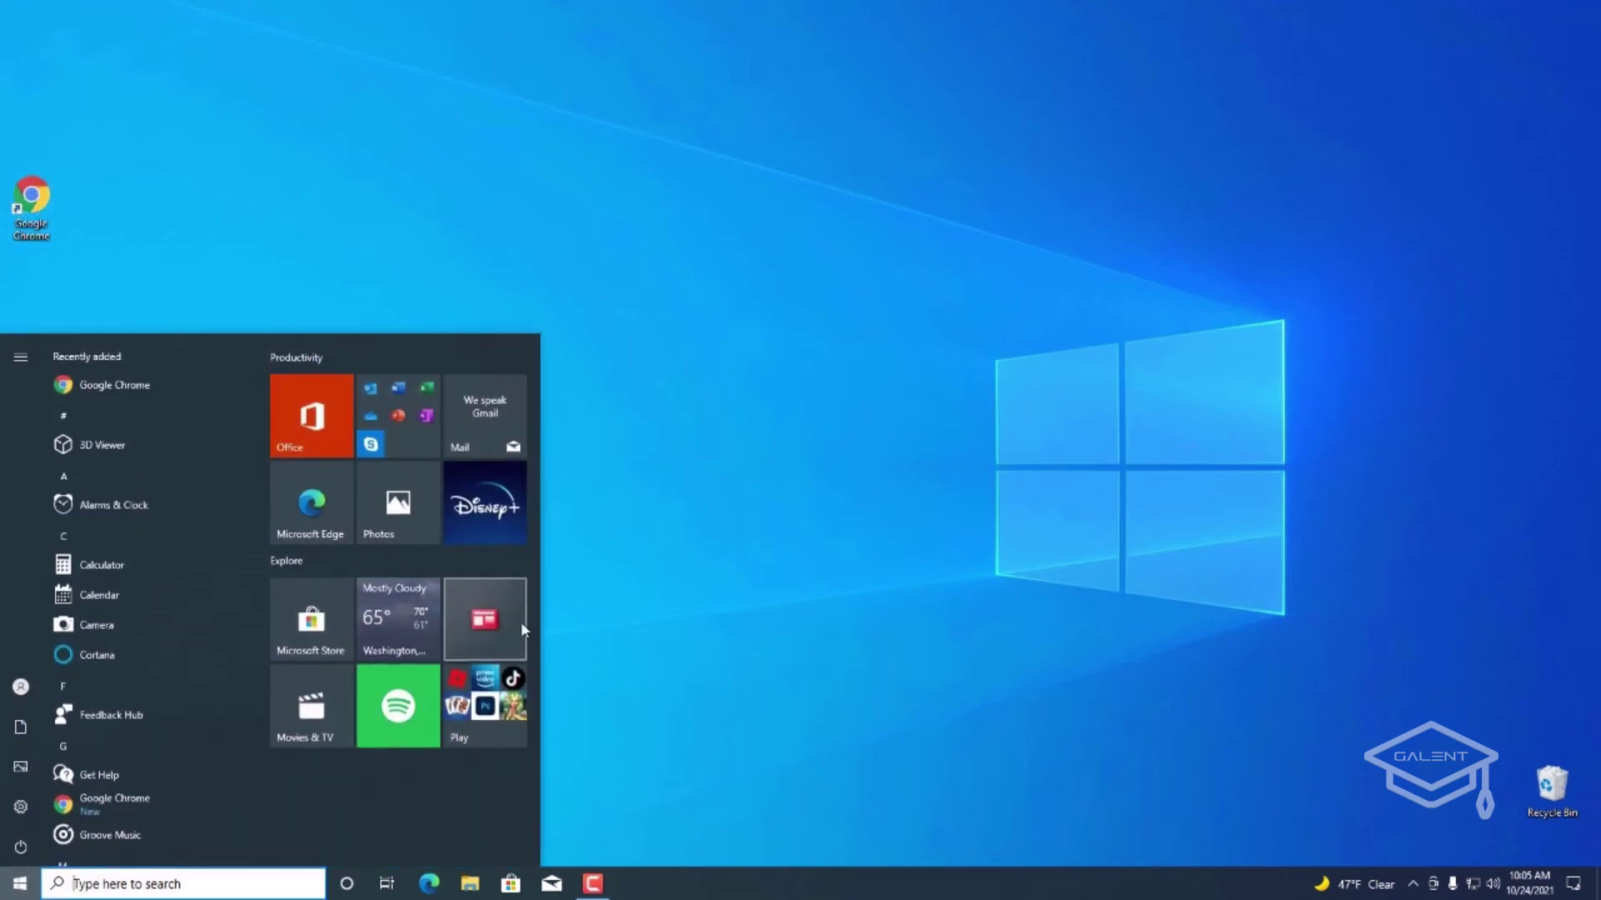
left_click(20, 807)
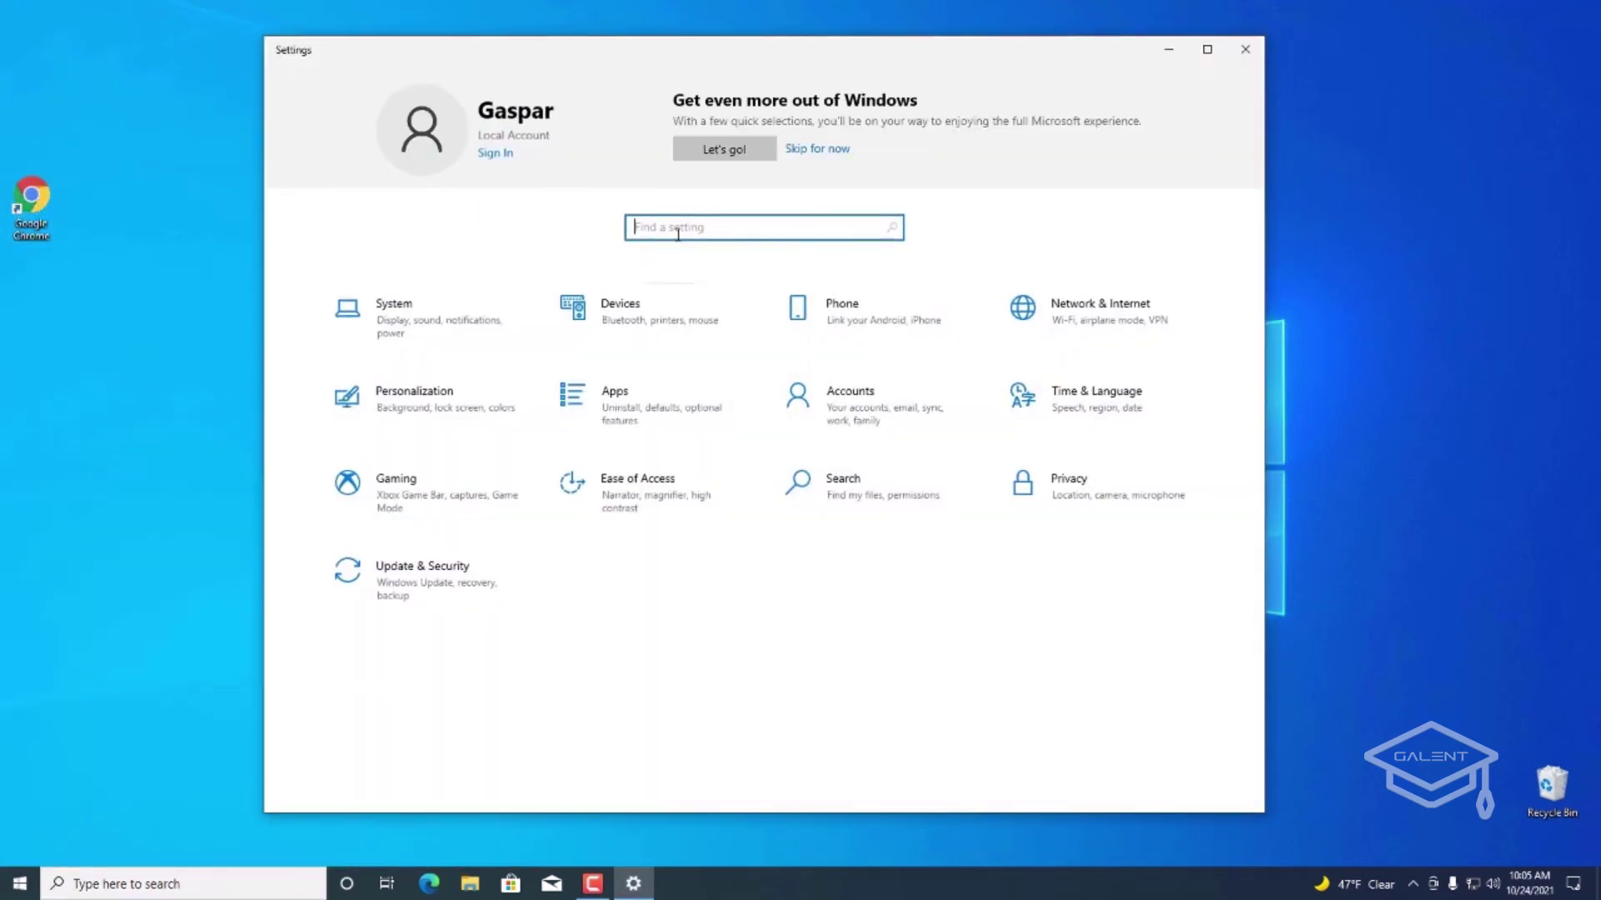
type("desktop ic")
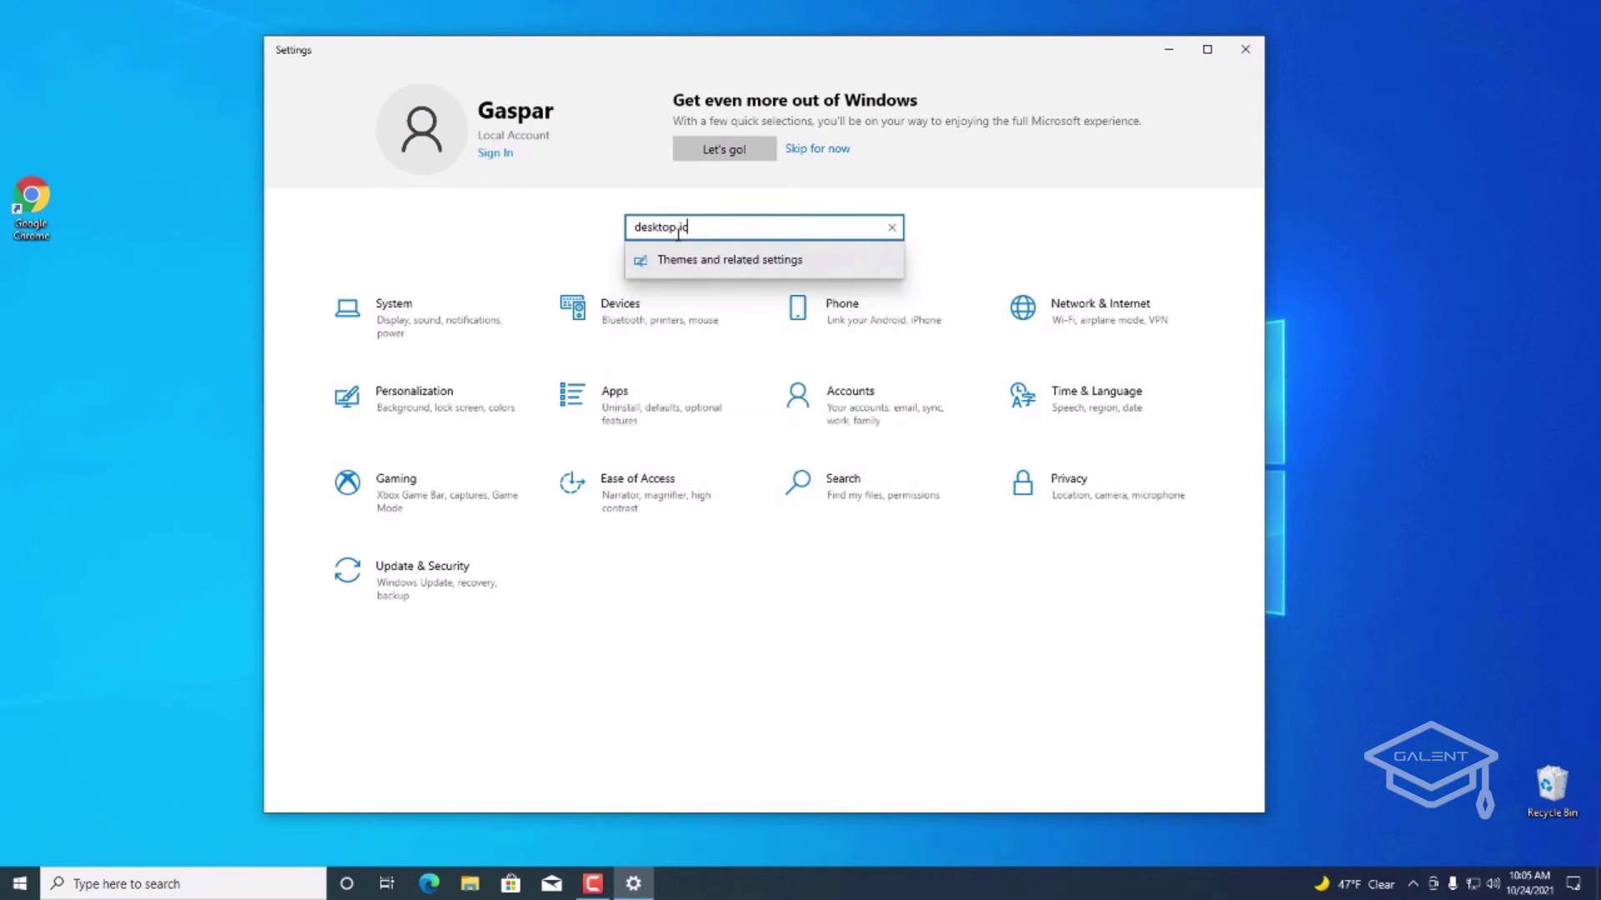
type("ons")
left_click(717, 259)
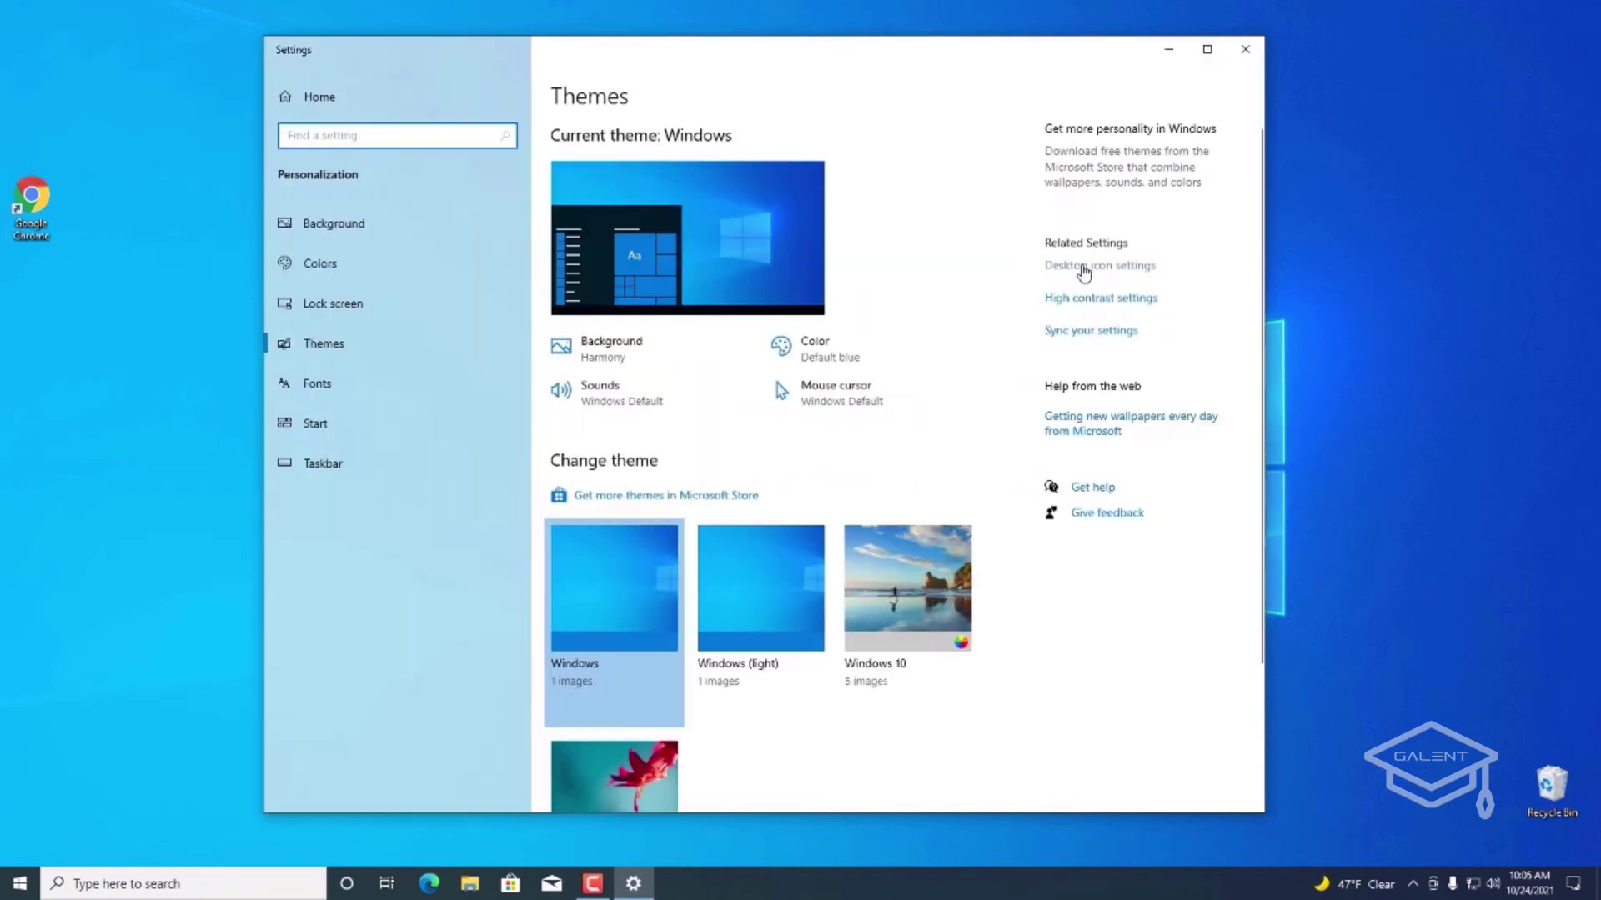
left_click(1123, 267)
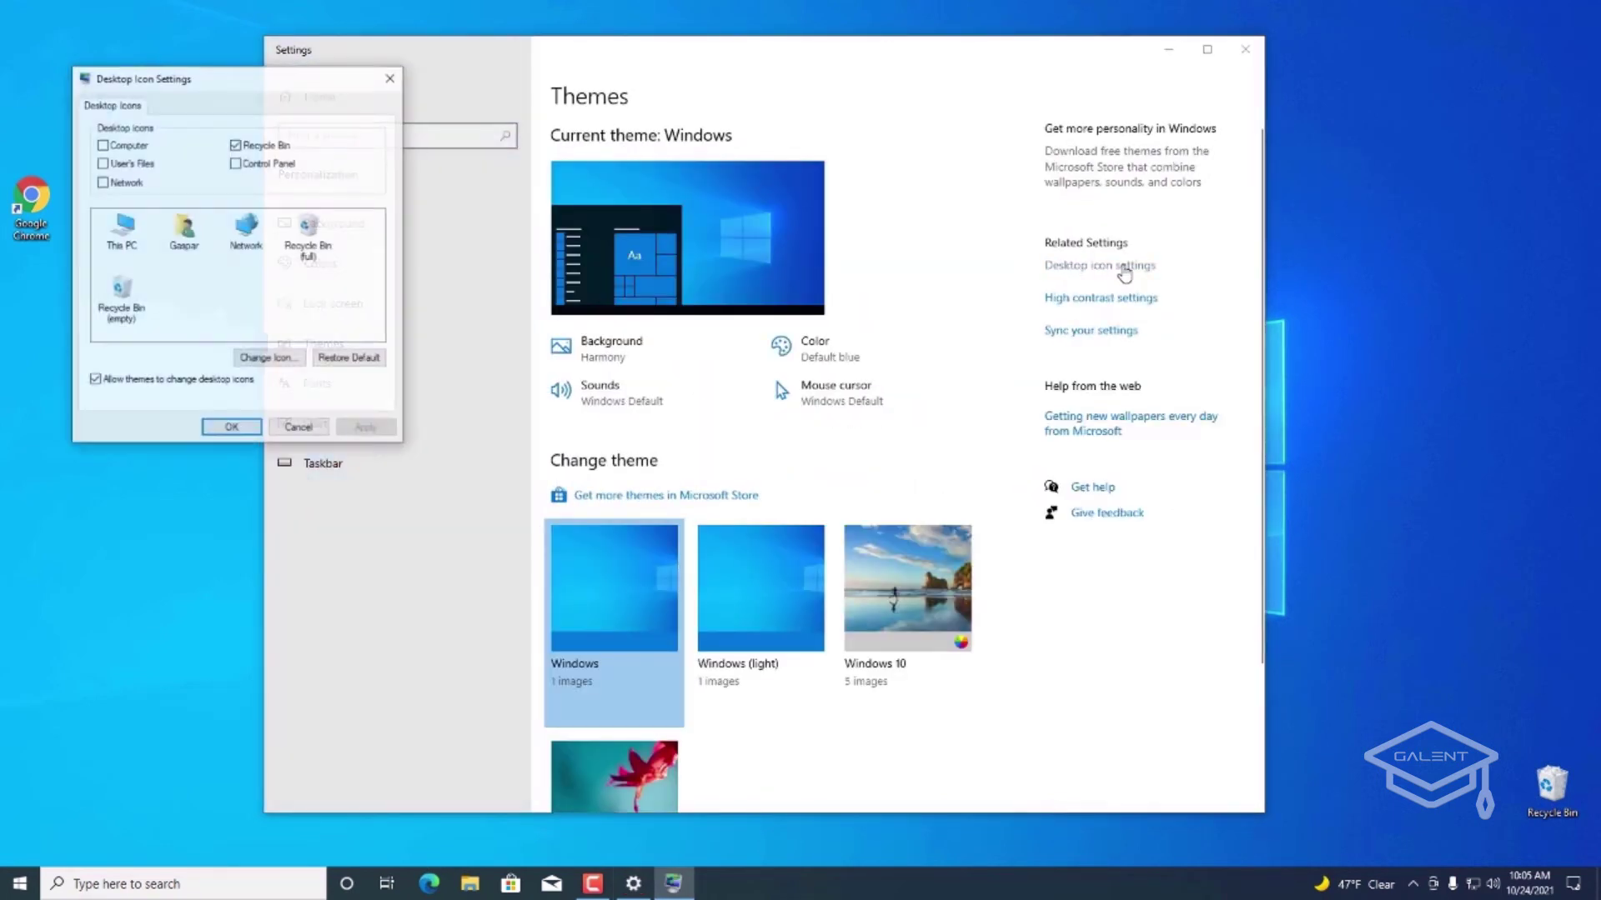
Step: Enable the Computer and Control Panel desktop icons and apply the change
left_click(103, 145)
left_click(236, 163)
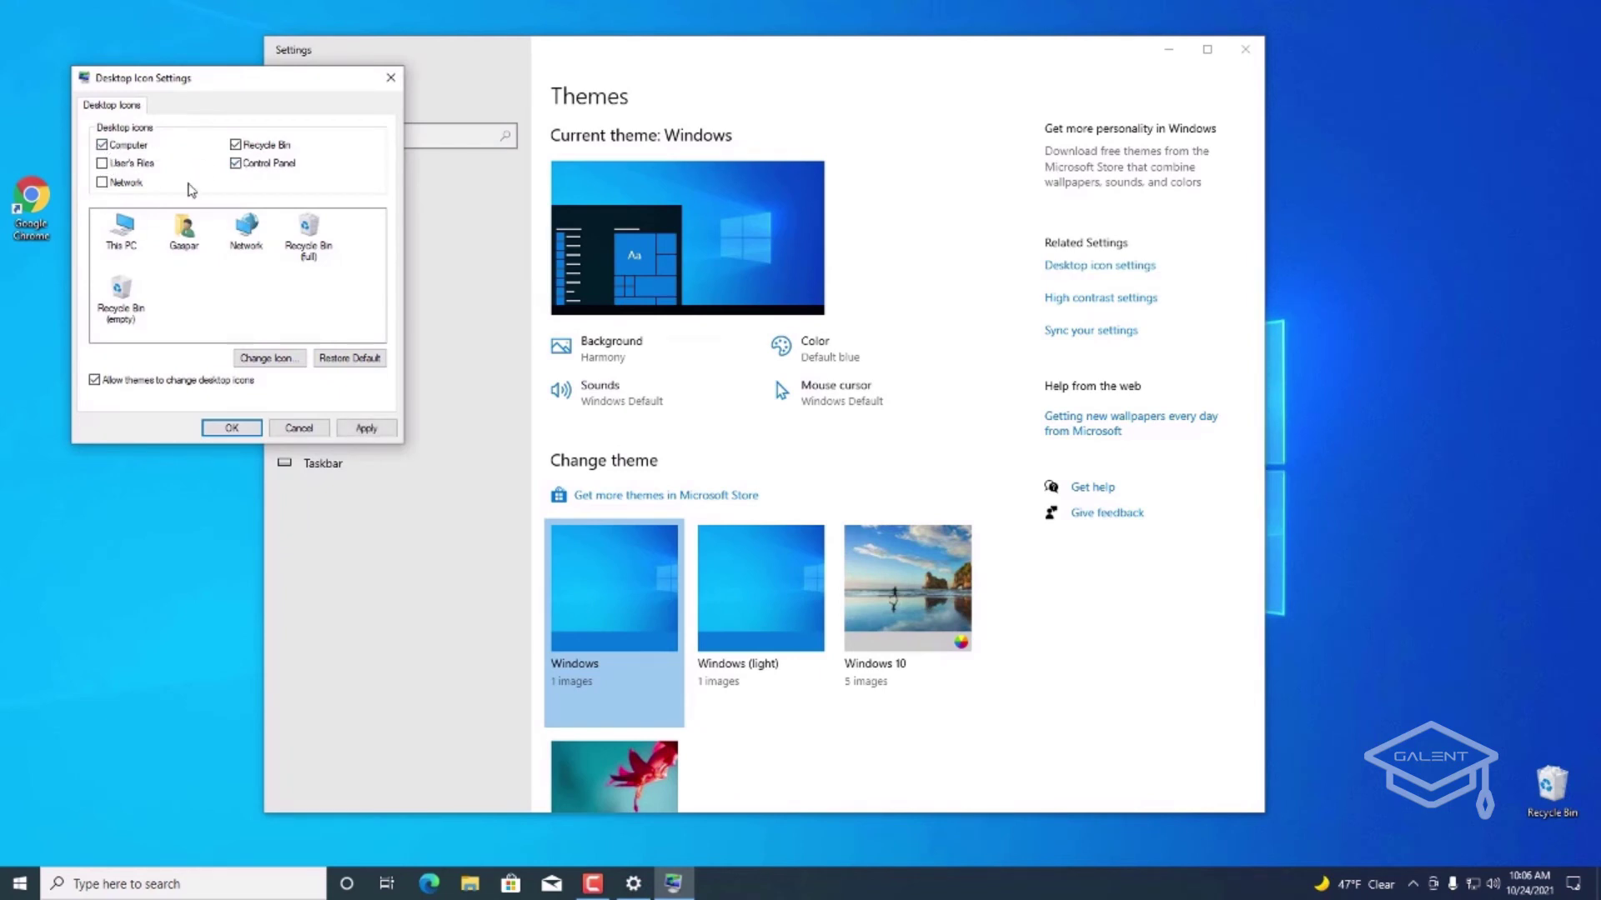
left_click(367, 428)
left_click(226, 428)
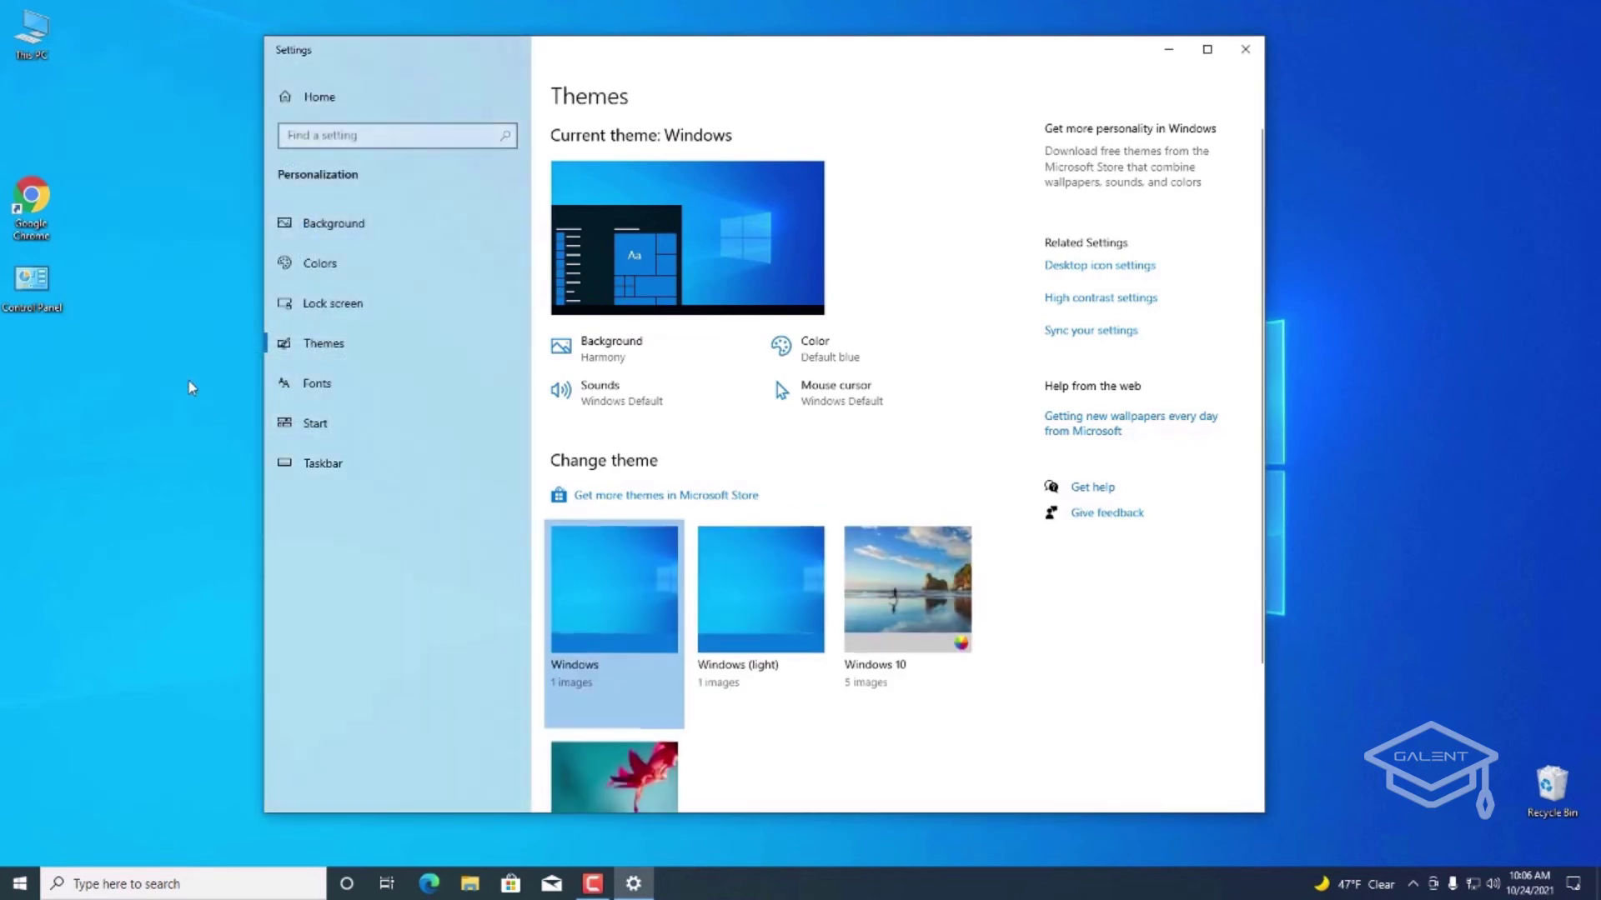
Step: Move the Control Panel icon between This PC and Google Chrome on the desktop, and minimize Settings
left_click_drag(32, 281, 32, 117)
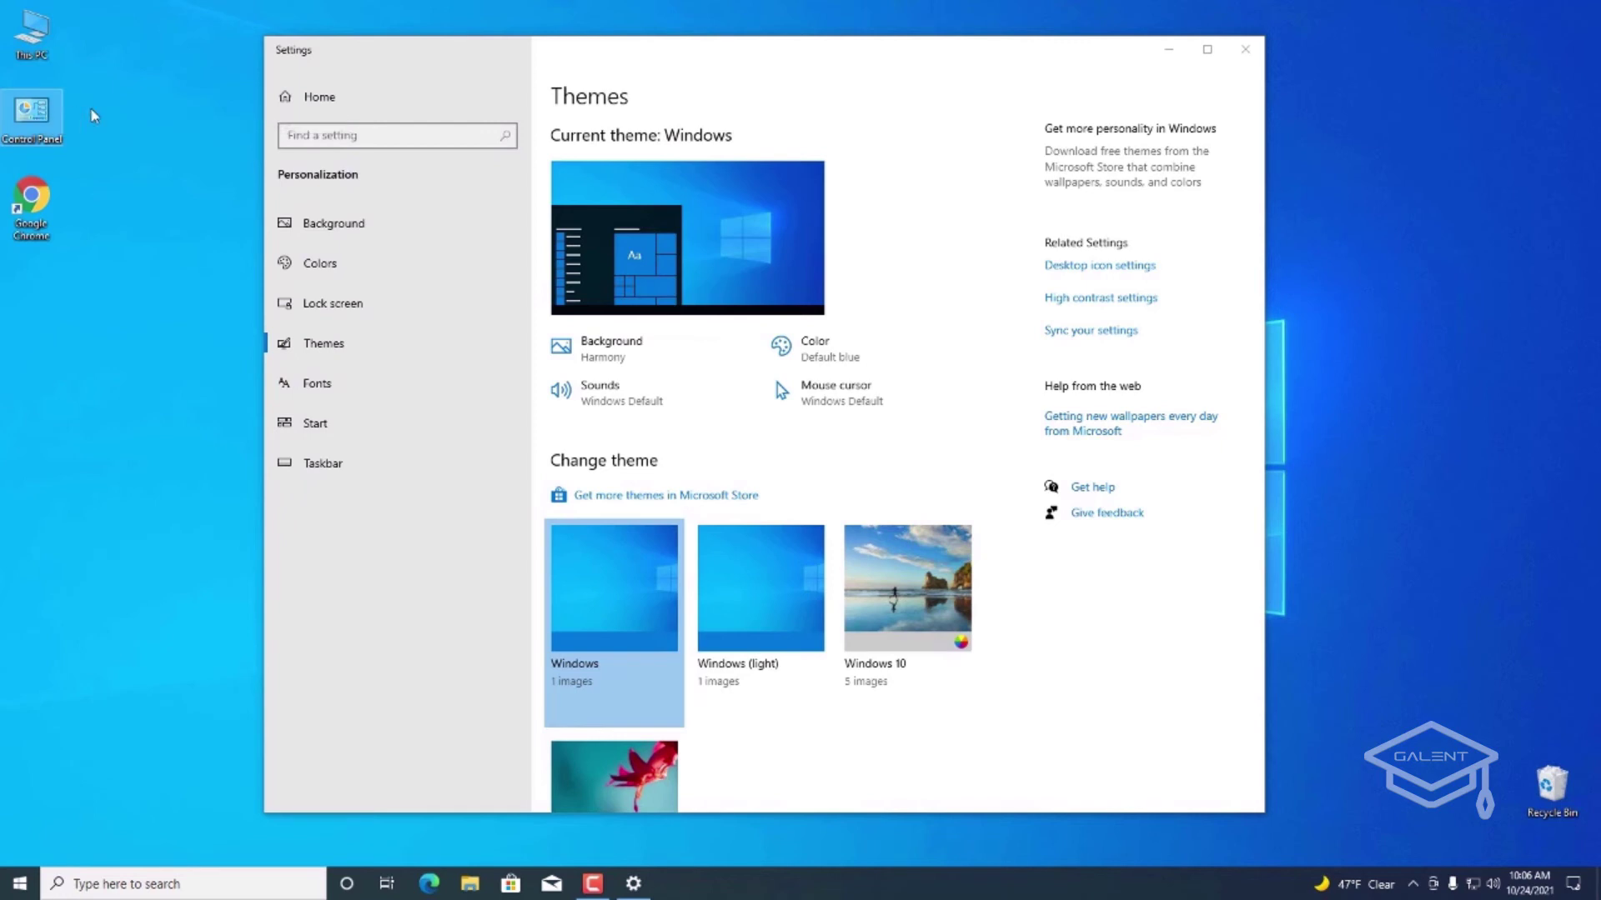
left_click(93, 116)
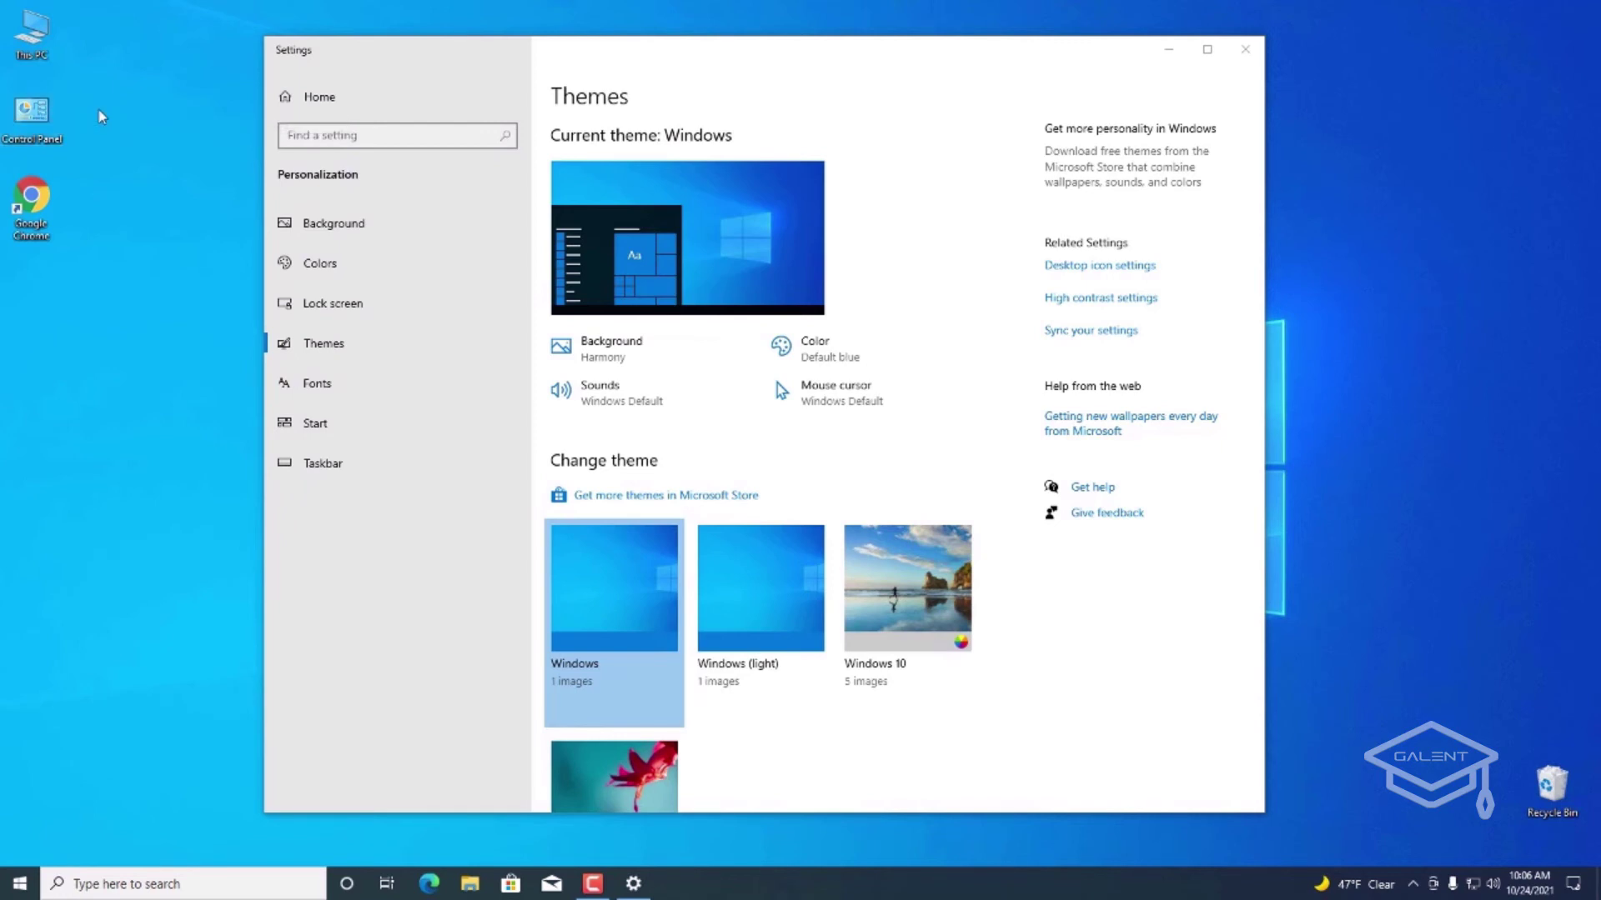
left_click(1168, 52)
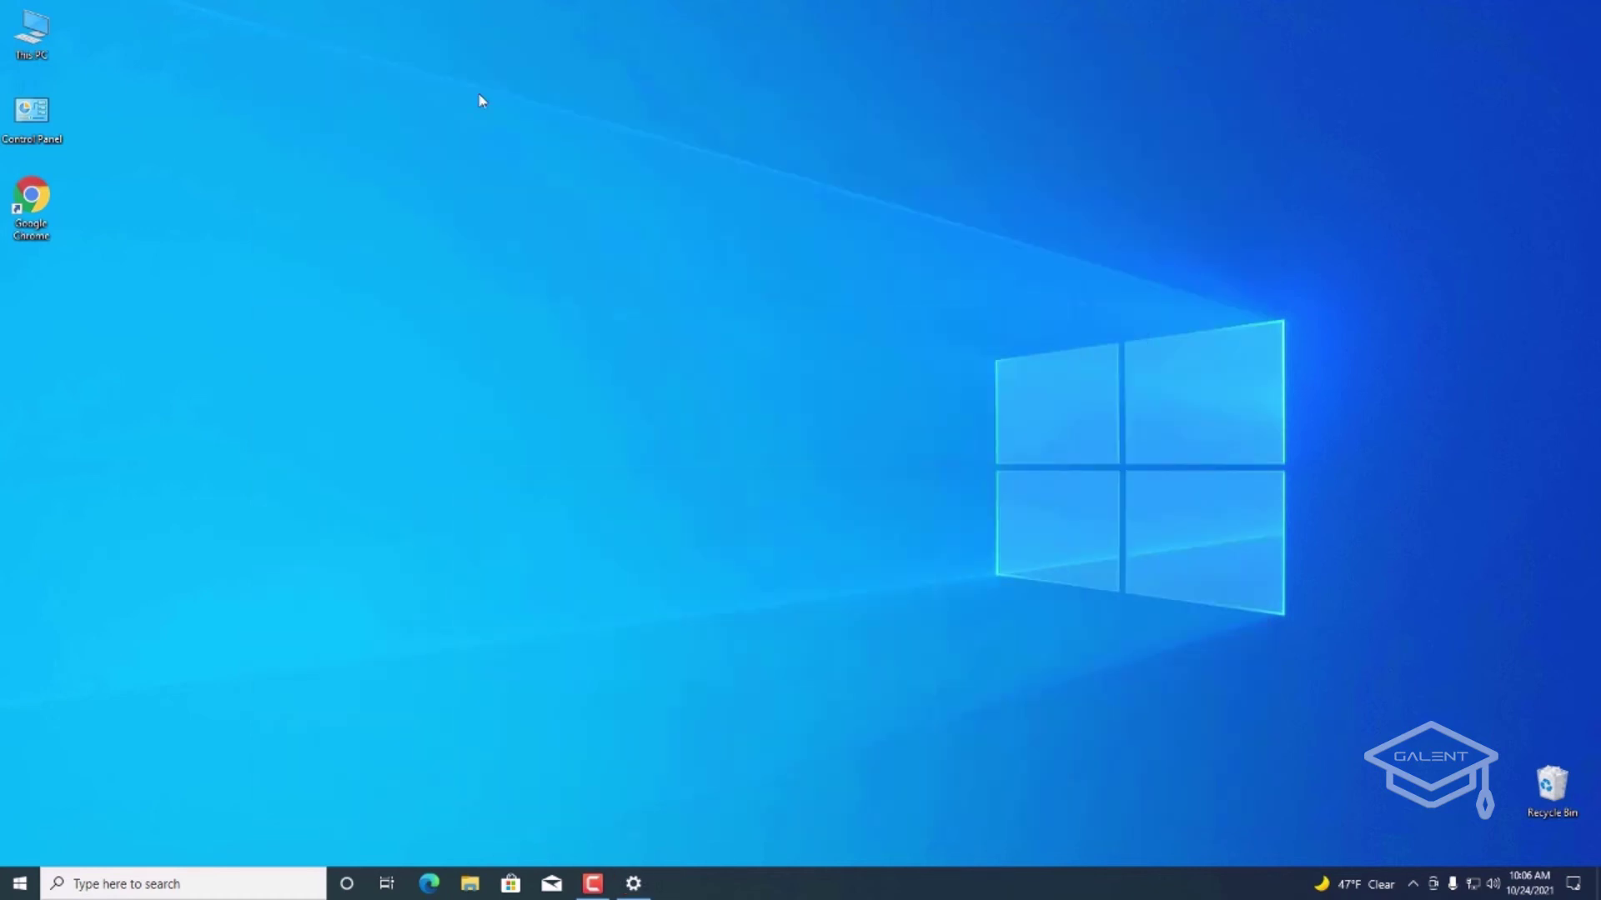
Step: Check the device list in Device Manager through This PC's Computer Management for missing drivers, and close the window
right_click(36, 34)
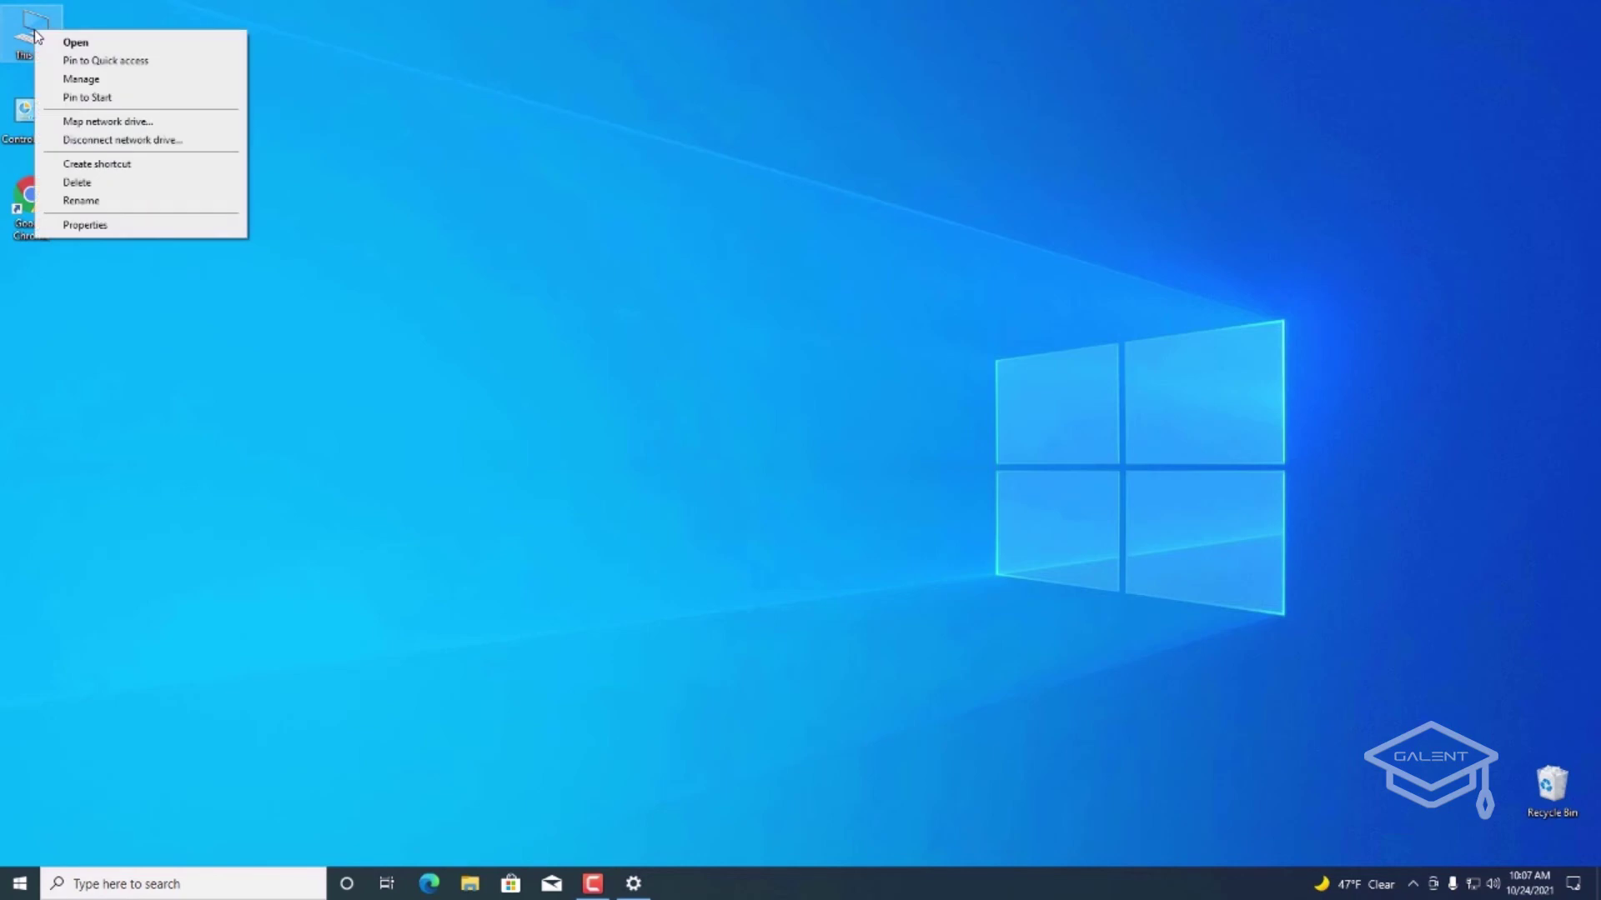
left_click(83, 80)
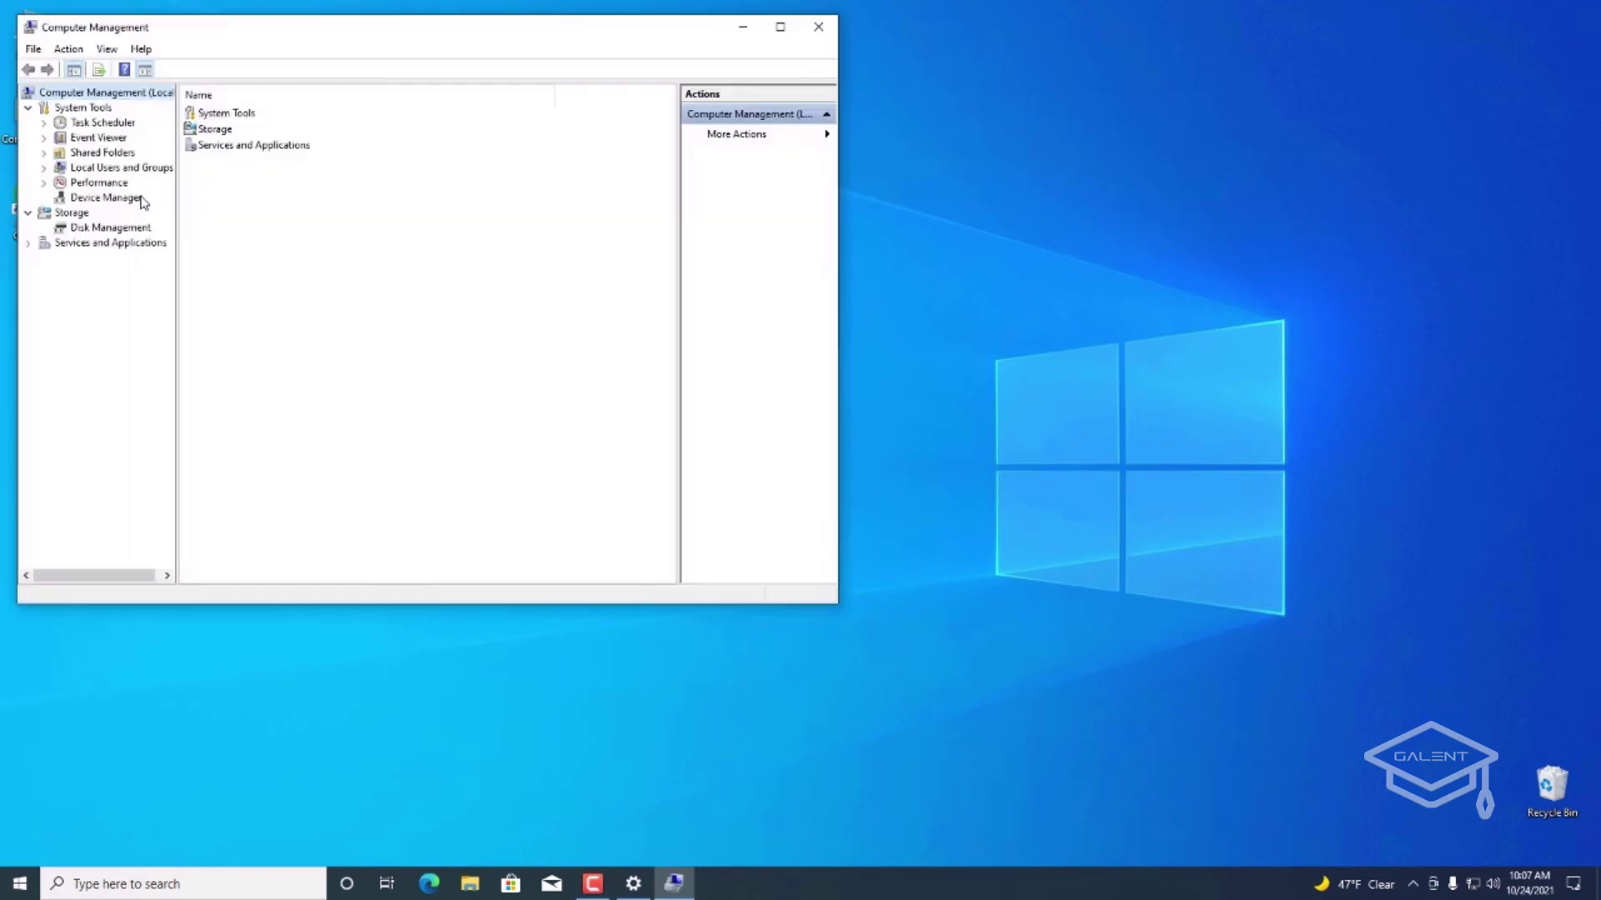
left_click(111, 199)
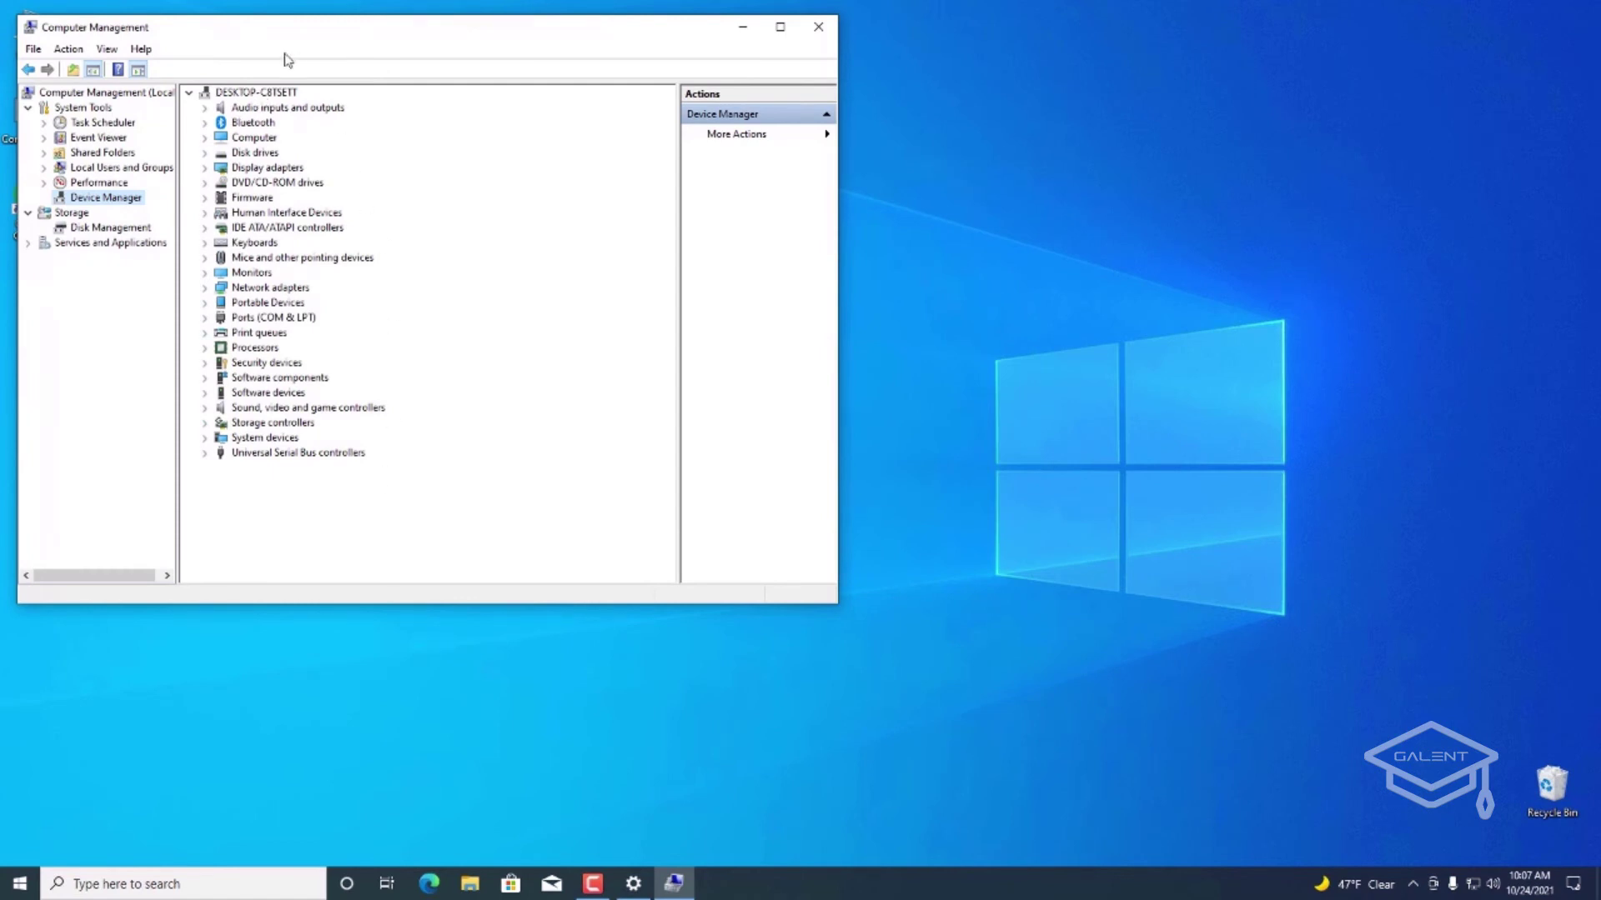
left_click_drag(321, 37, 433, 116)
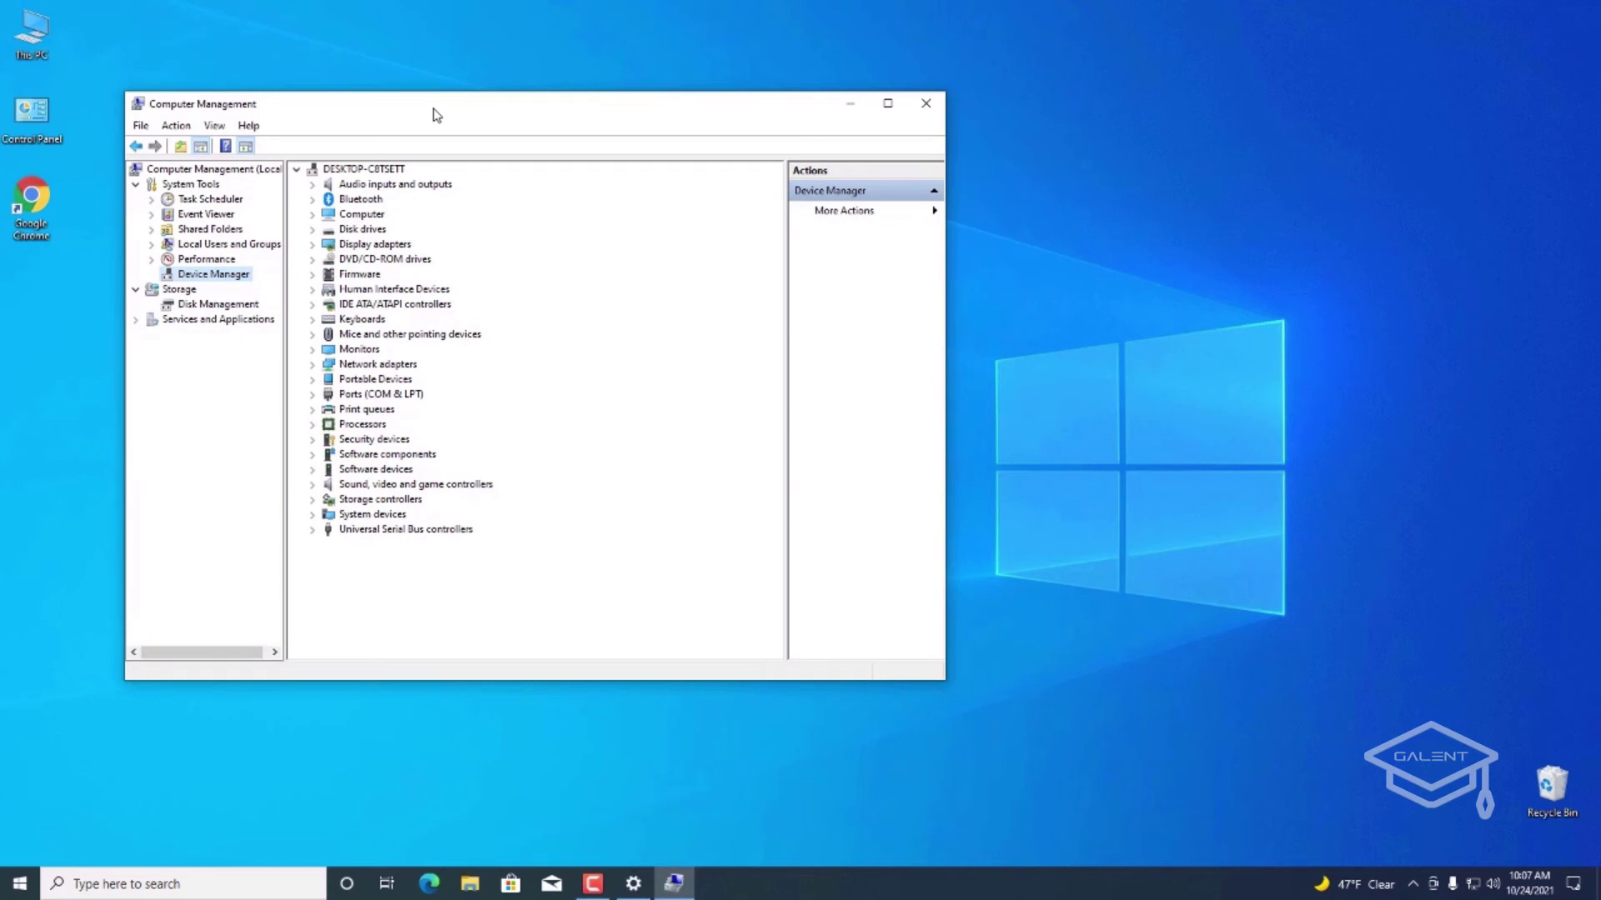
left_click(926, 103)
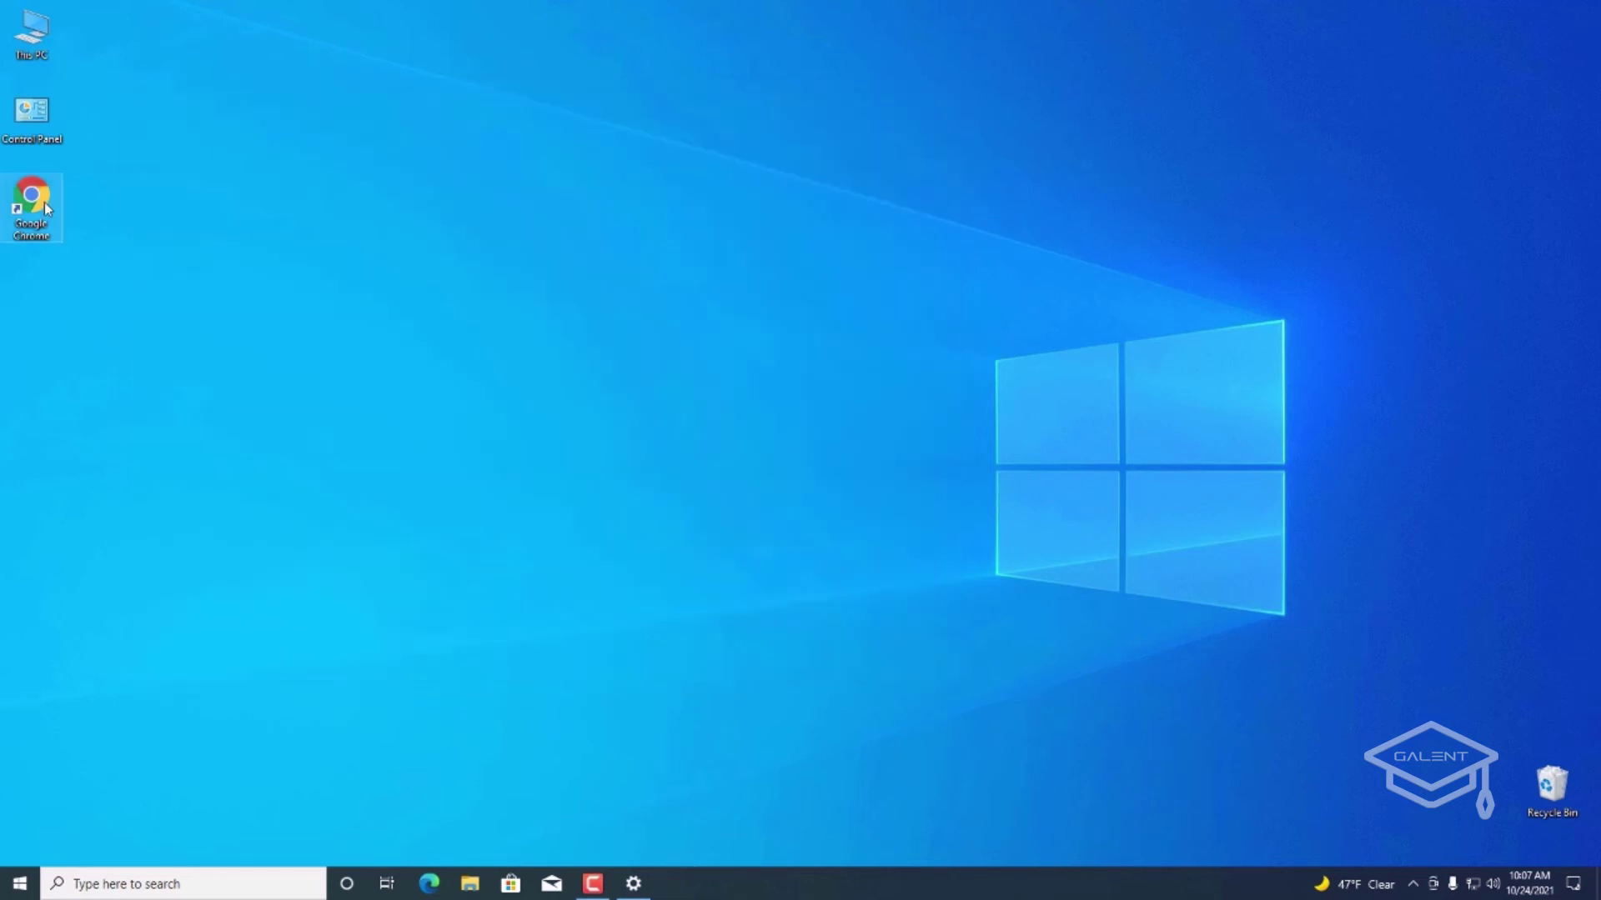
Step: Open Google Chrome, search for "geforce experience" and go to NVIDIA's GeForce Experience download page
double_click(44, 202)
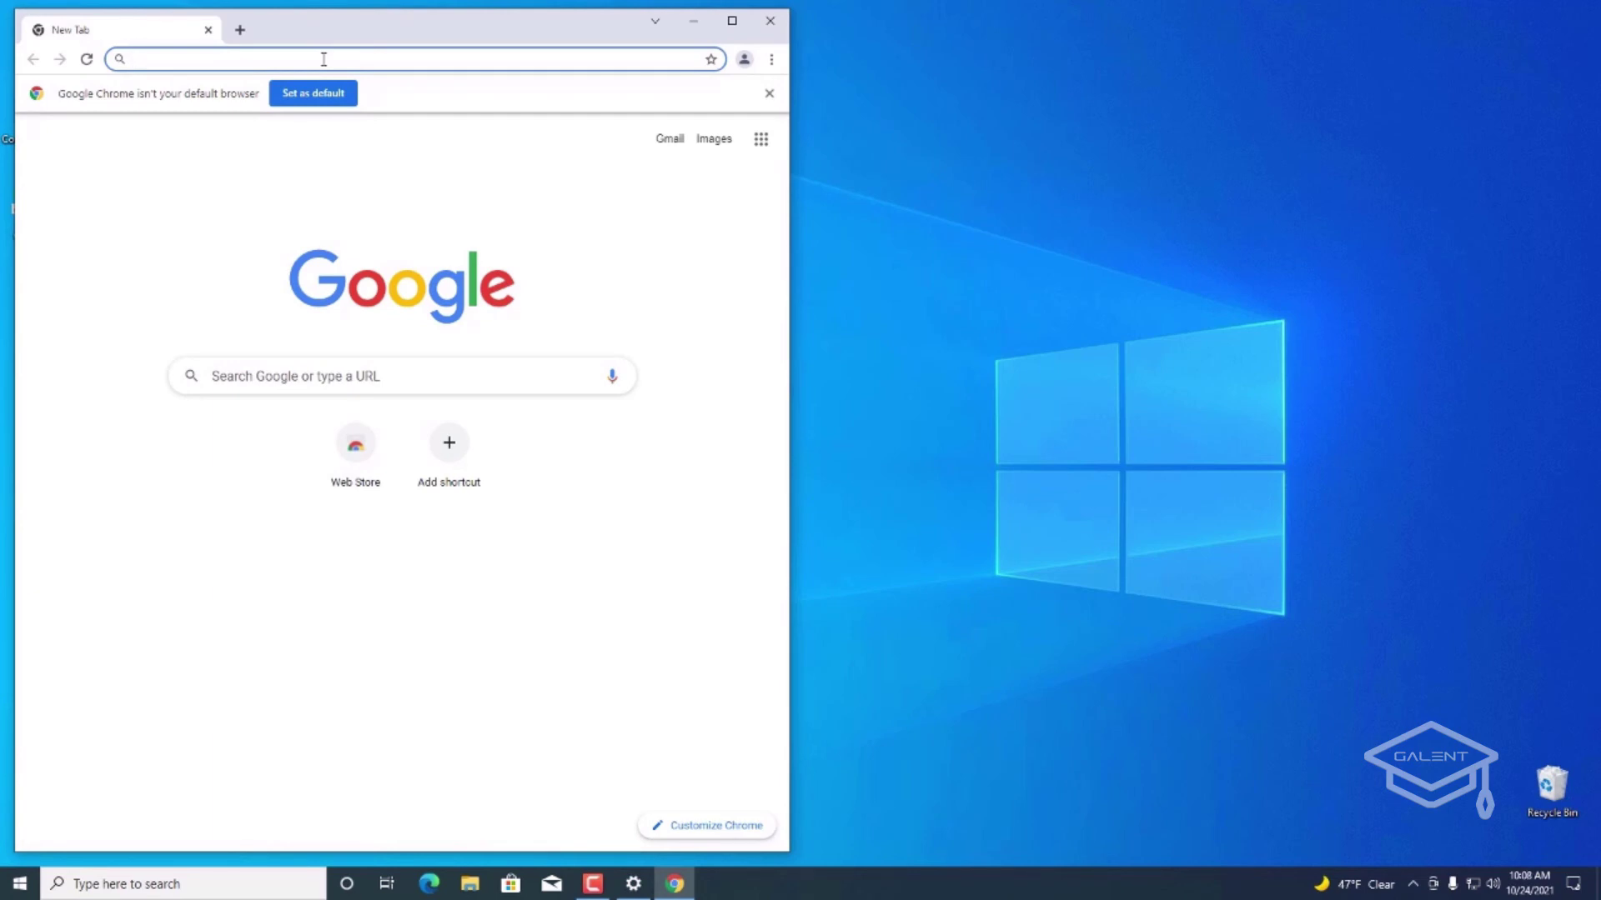
type("gef")
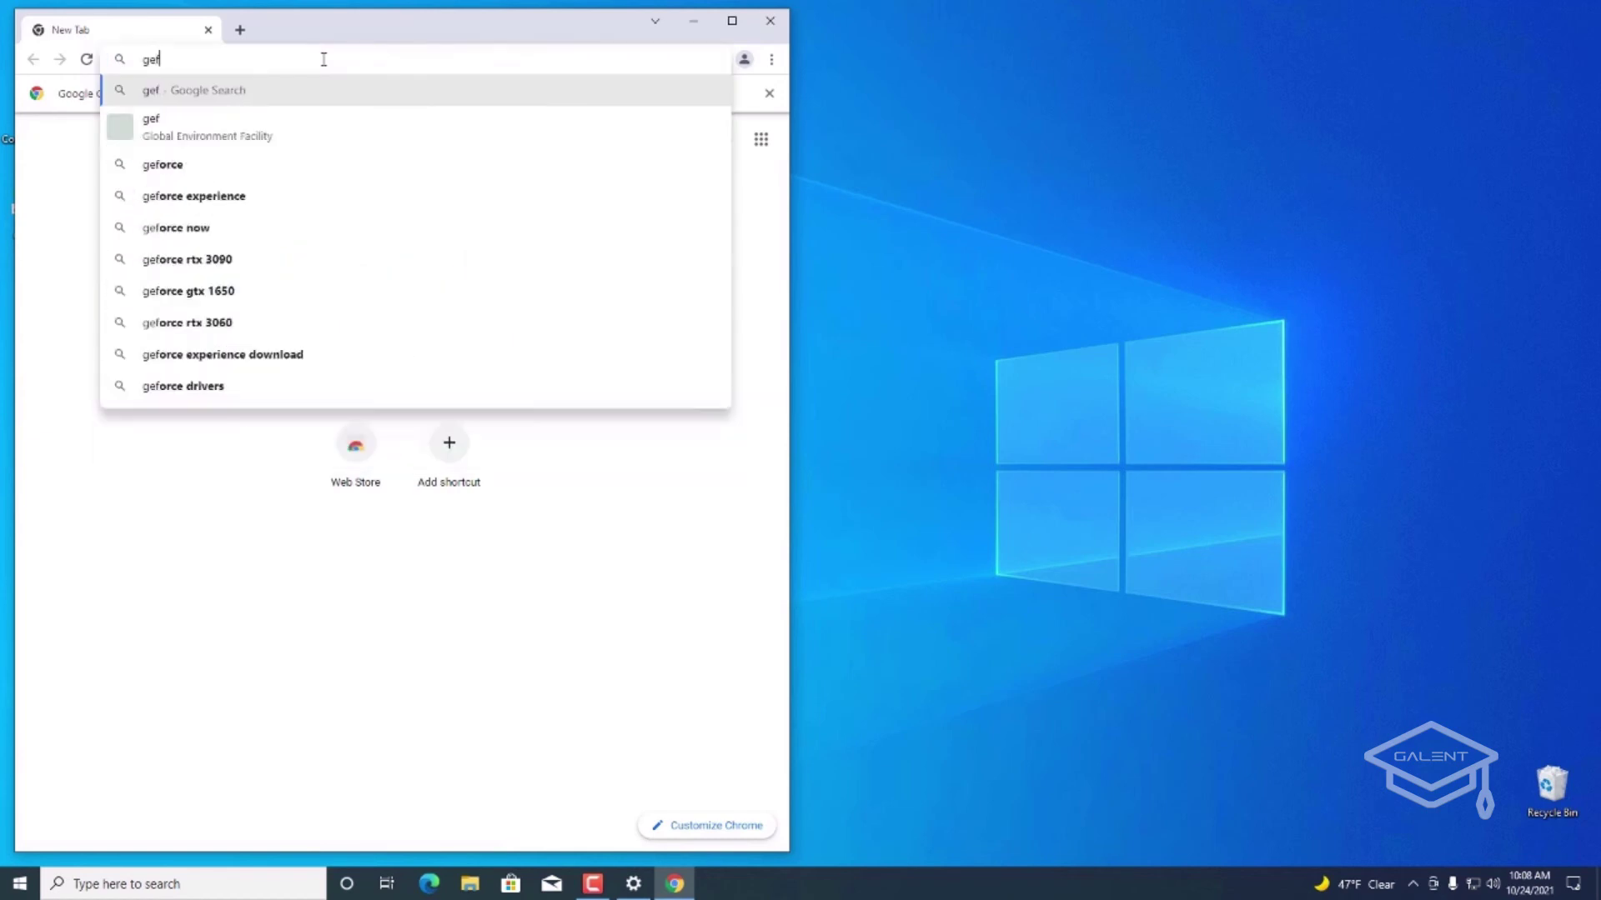
type("orce experience")
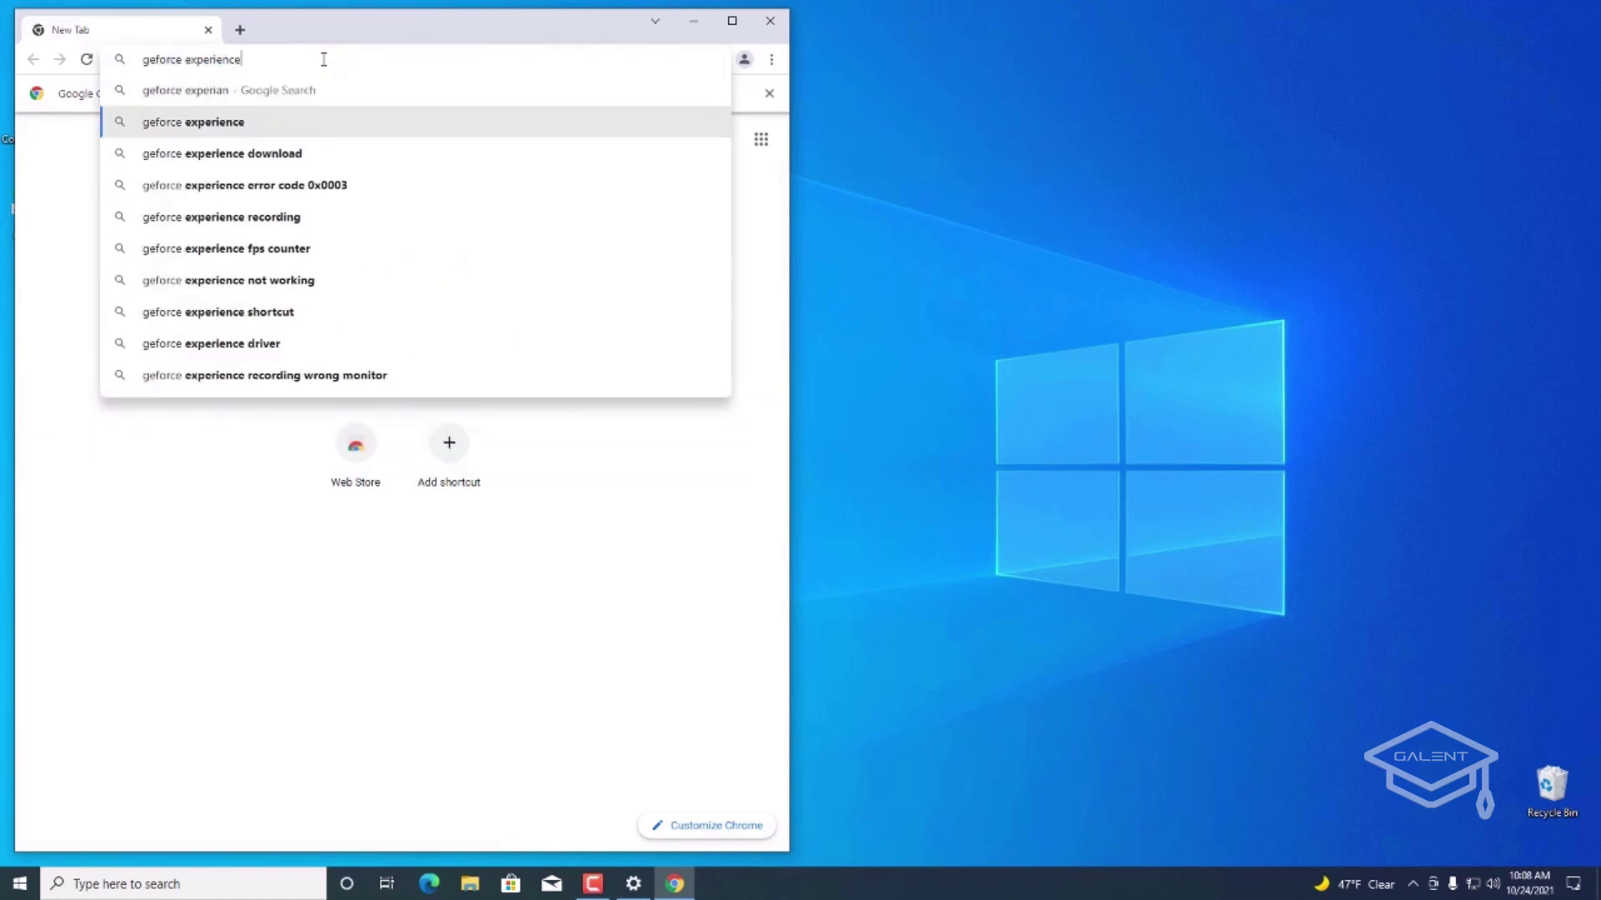
key("Return")
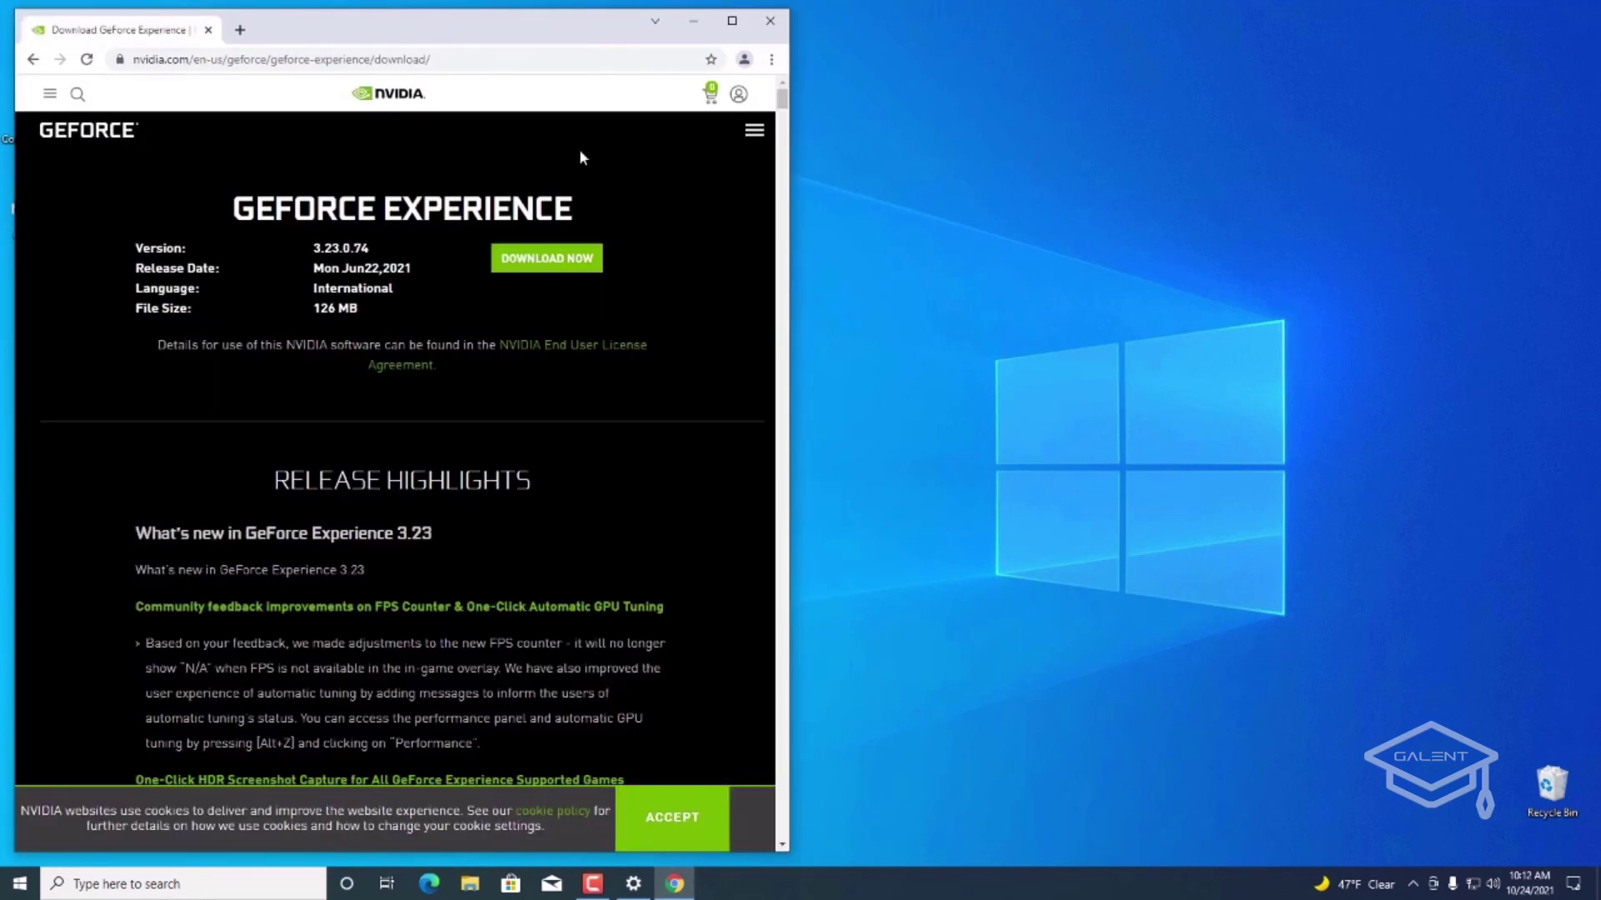
Step: Download GeForce Experience and run its installer, minimizing the program while the Game Ready driver downloads
left_click(732, 20)
left_click(981, 303)
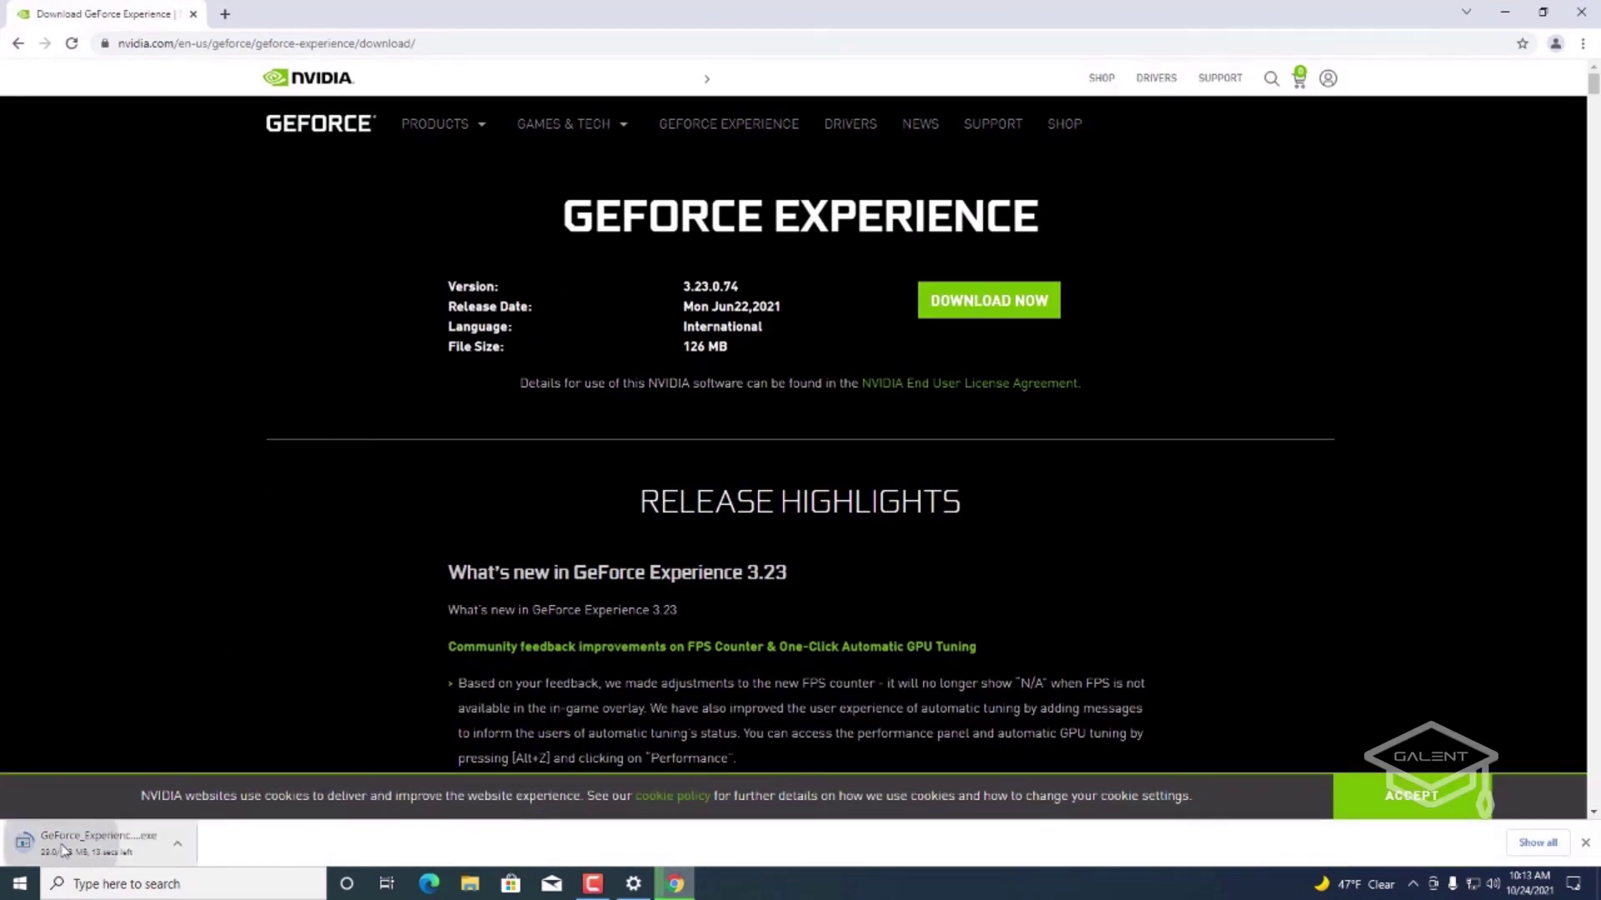
left_click(62, 851)
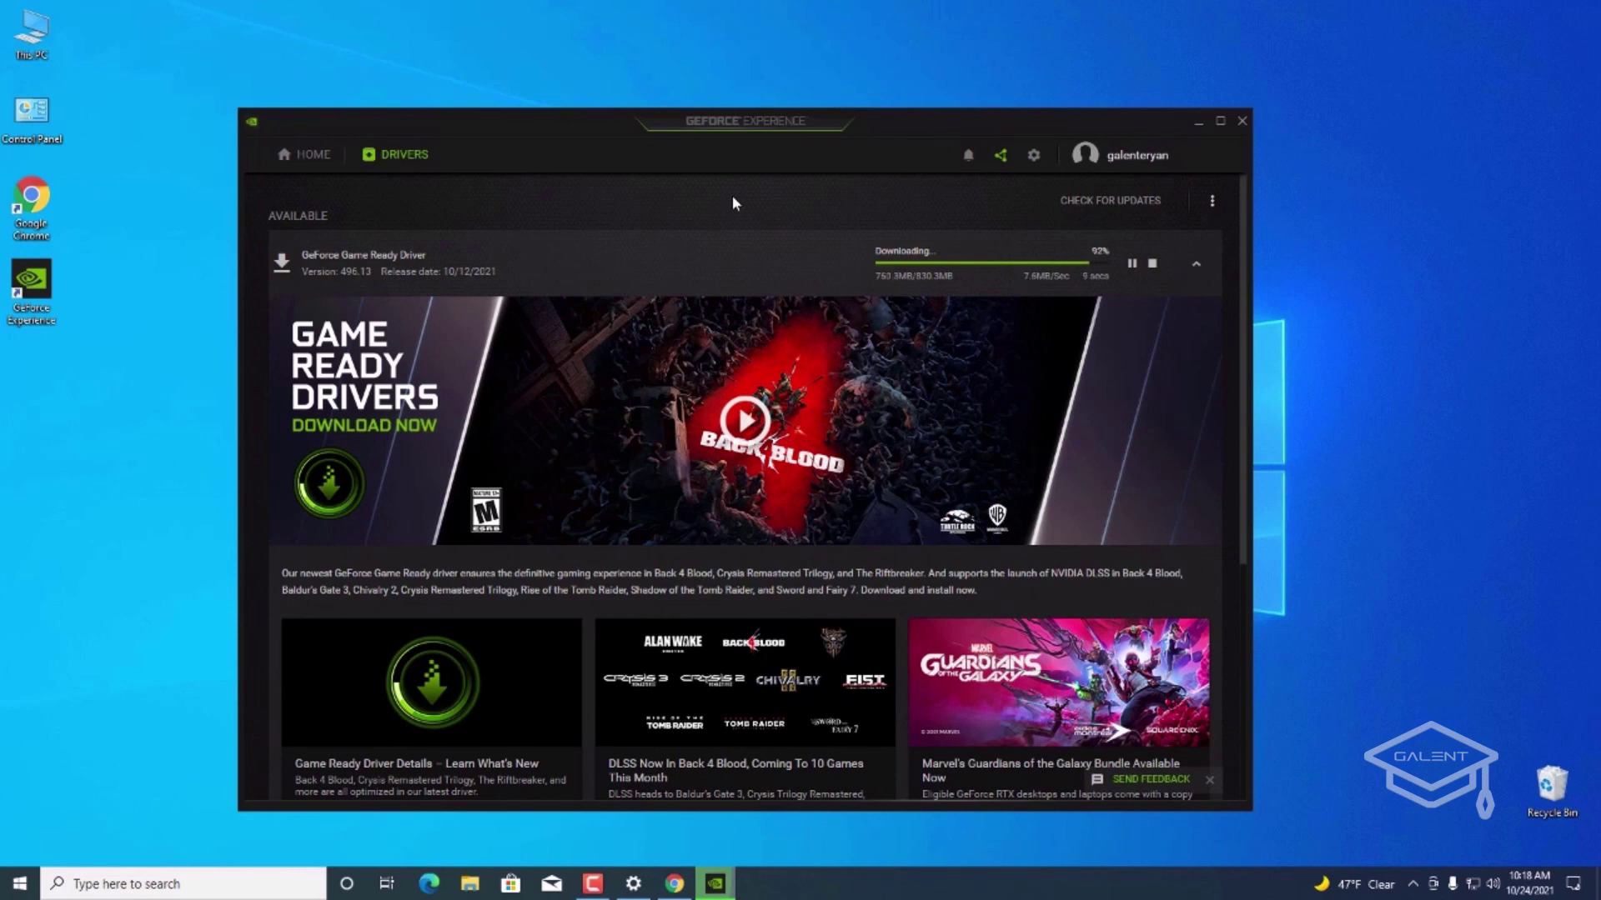
left_click(1200, 125)
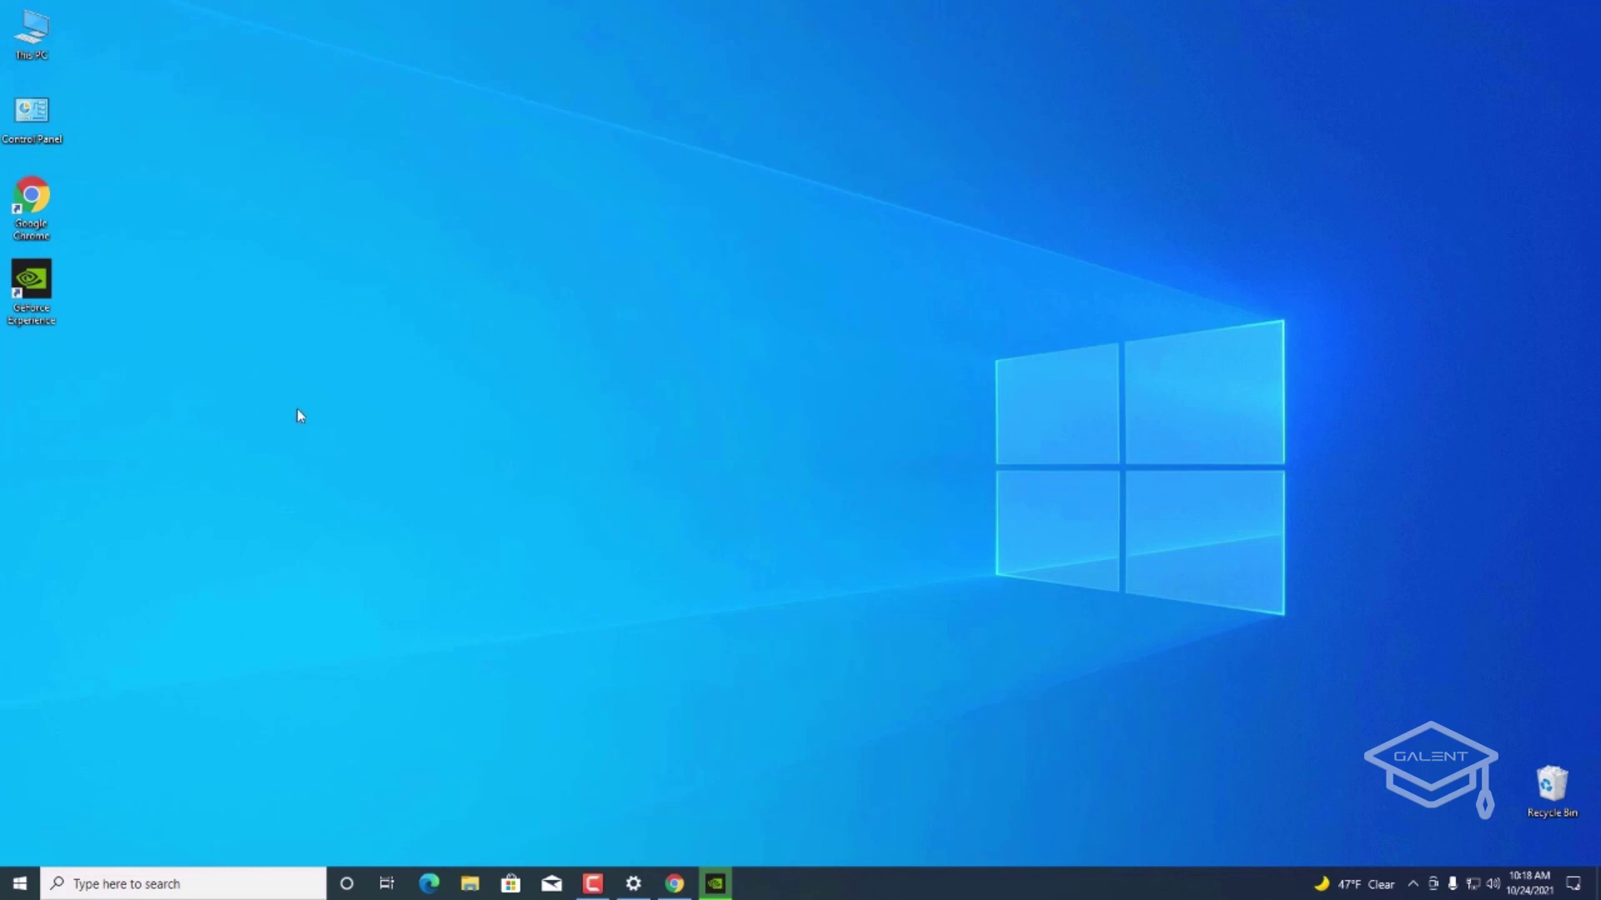
Step: Recheck the installed devices in Device Manager through Computer Management and close the window
right_click(36, 47)
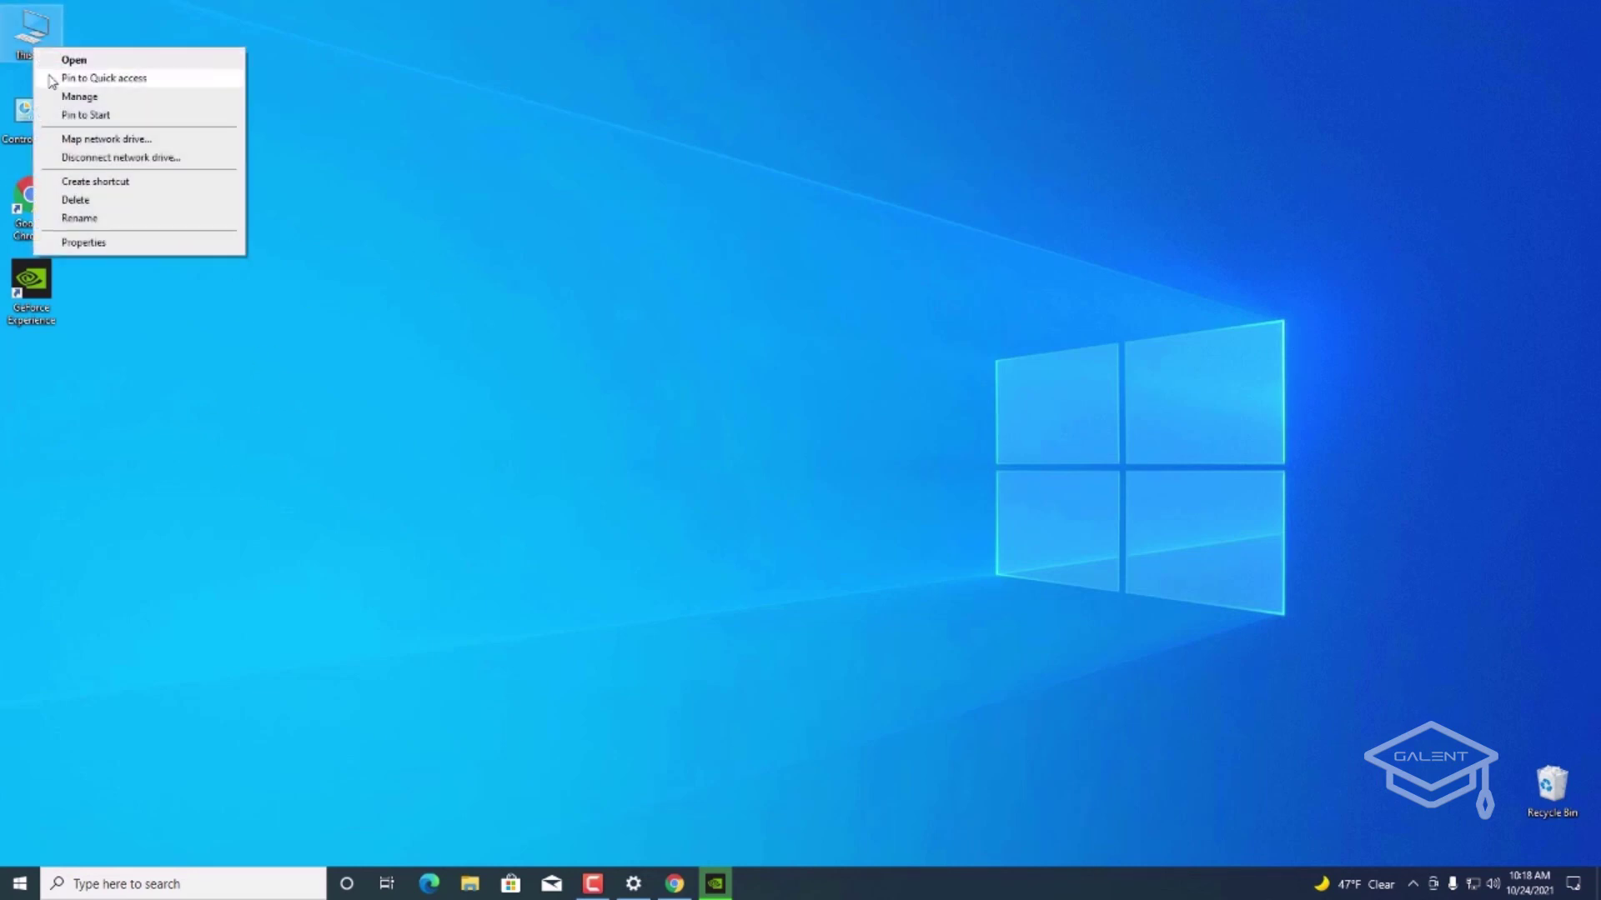
left_click(106, 97)
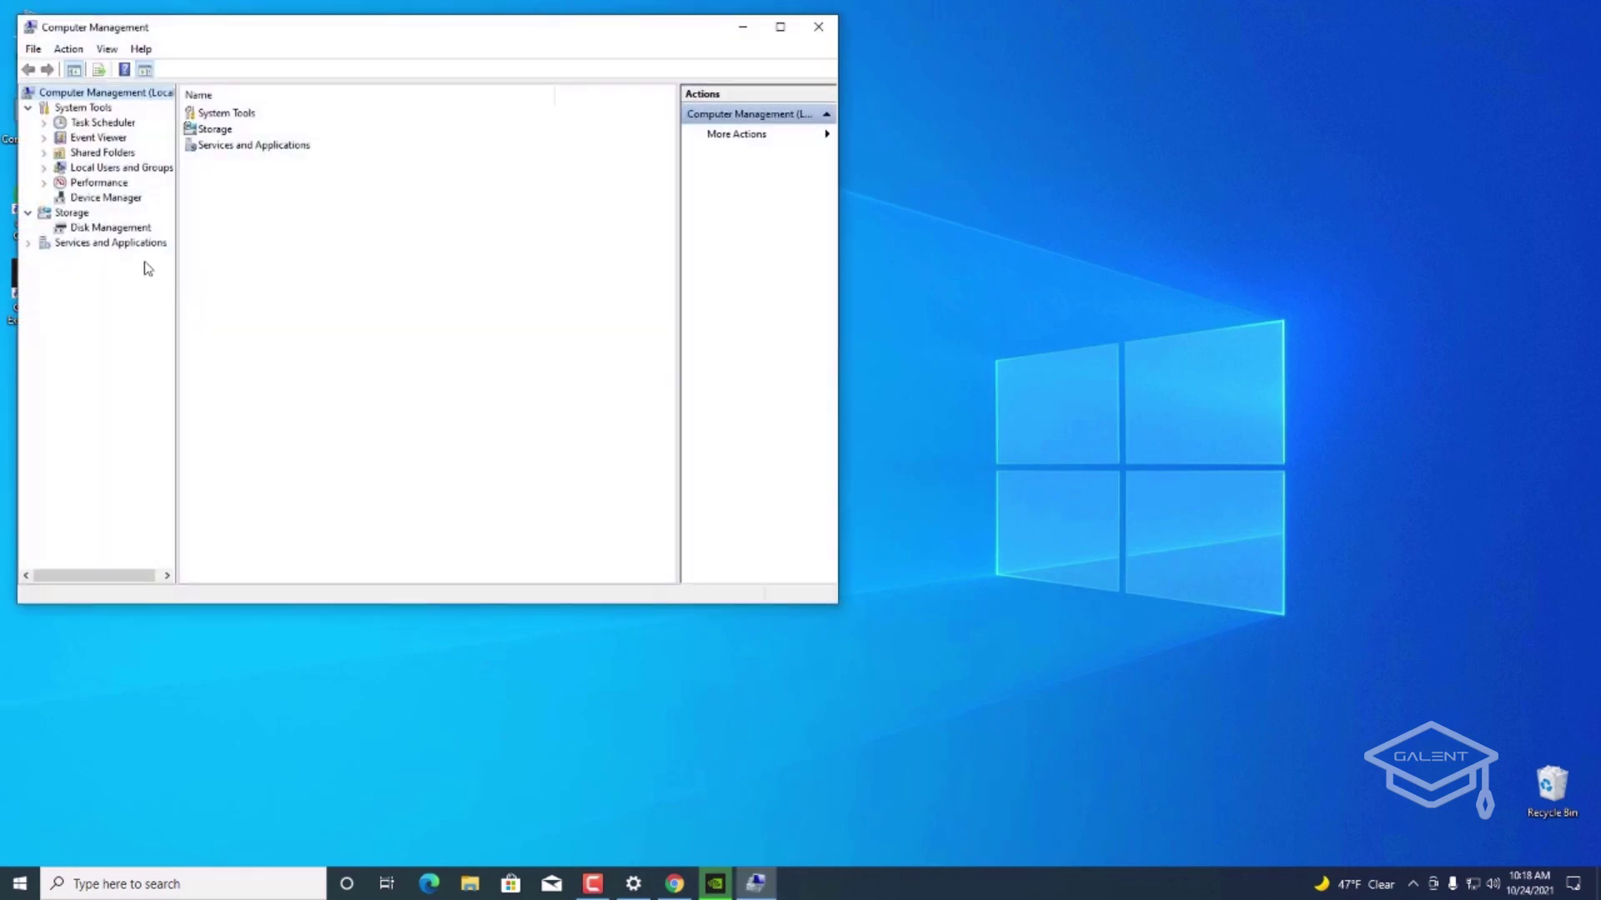
left_click(105, 198)
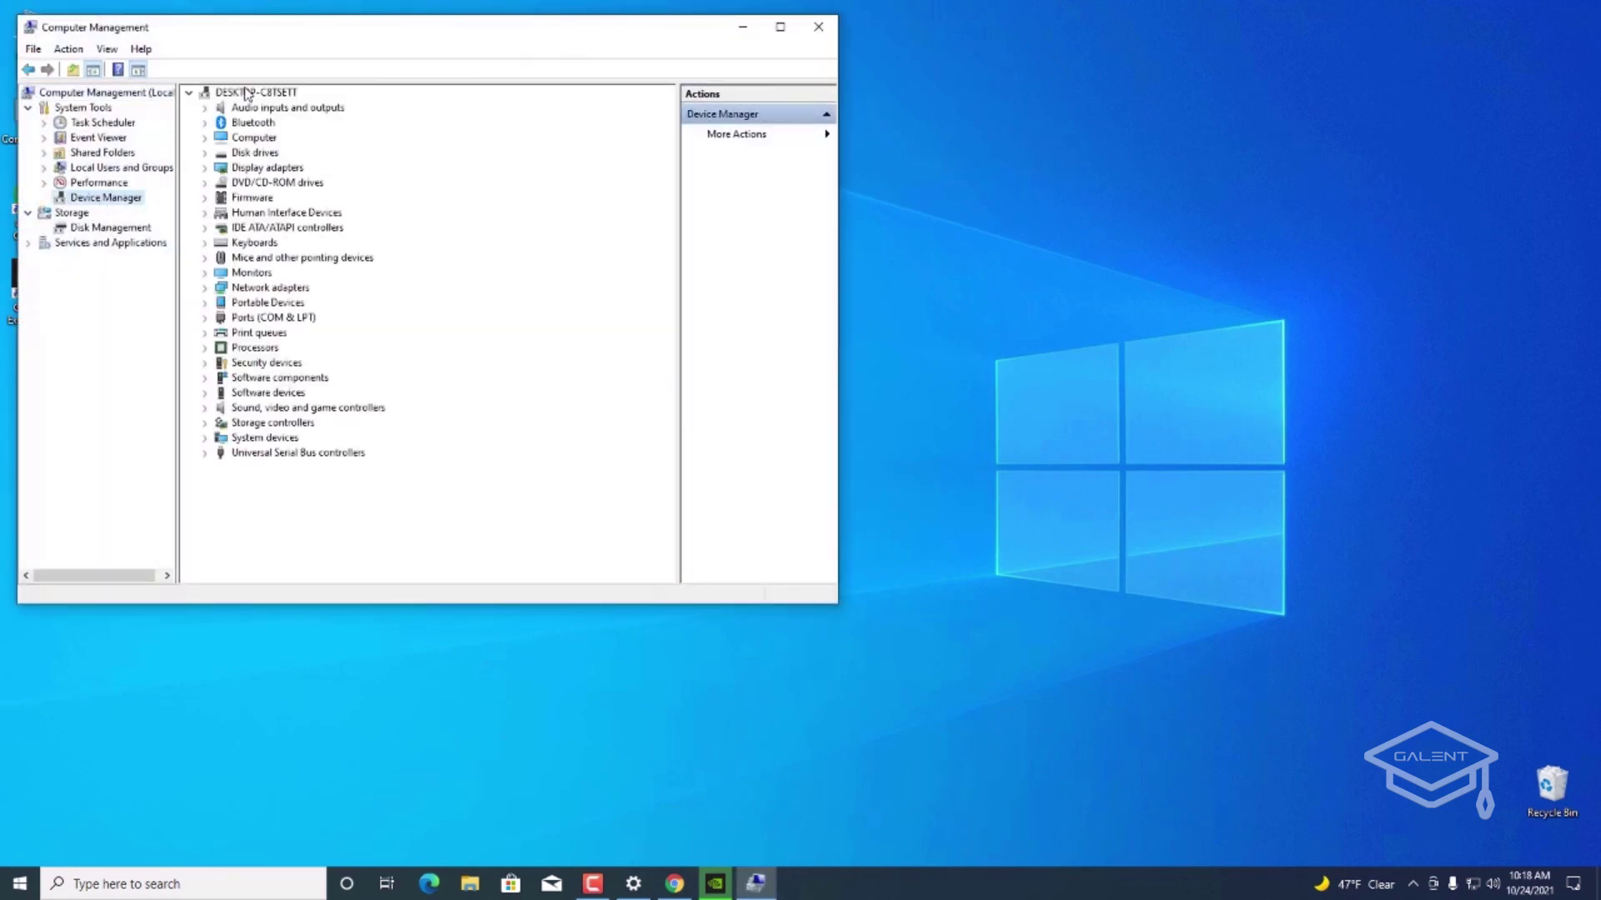
key("alt+F4")
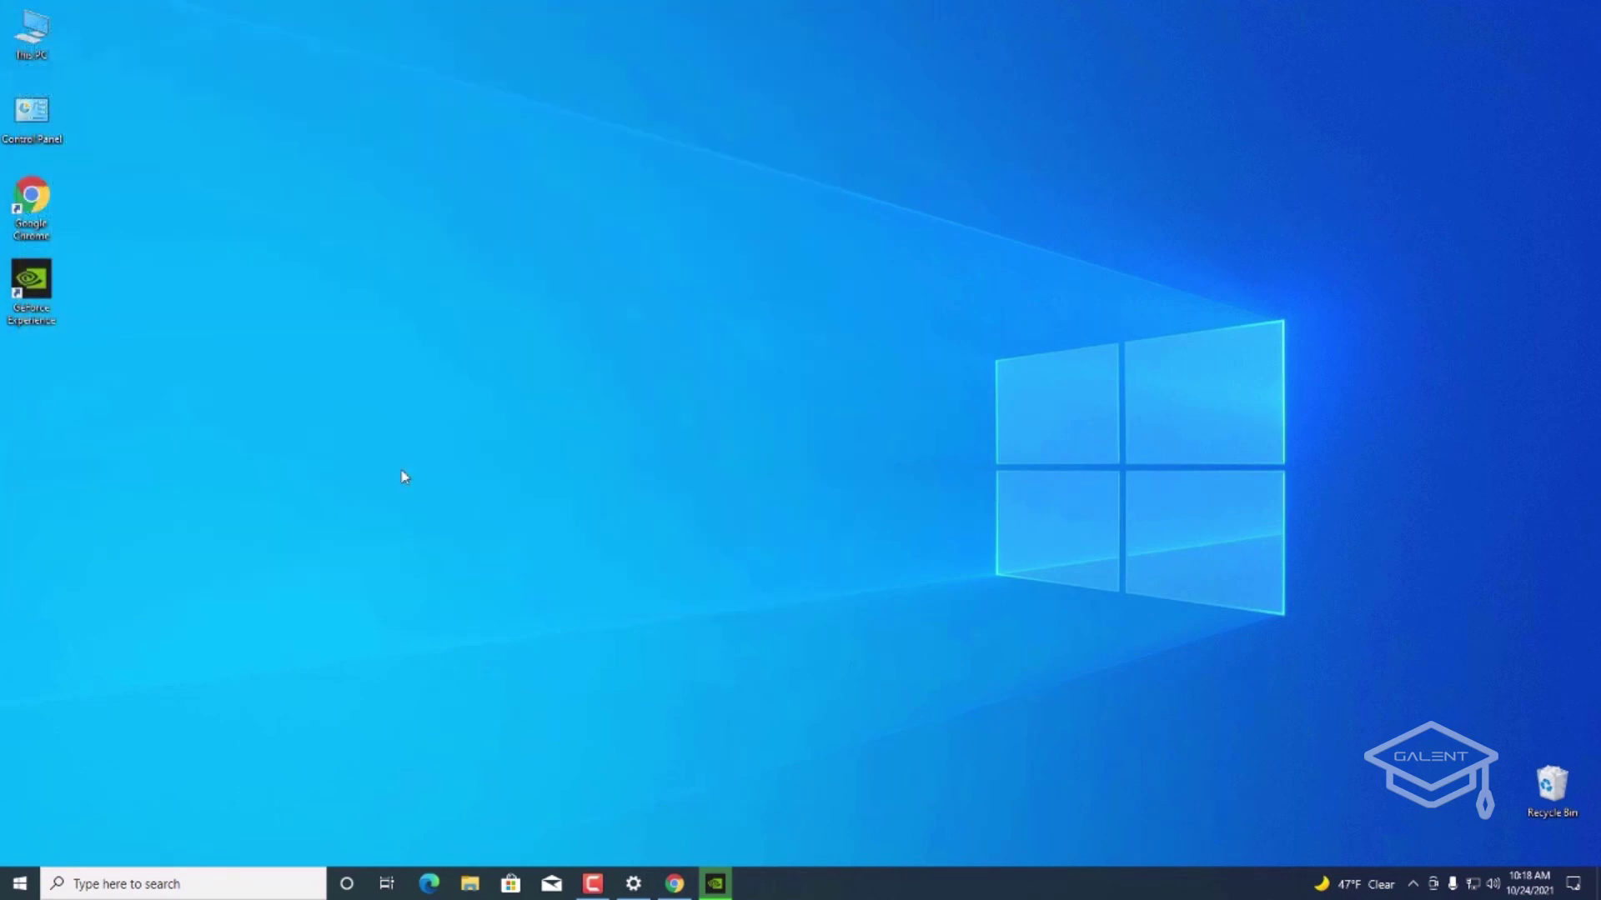